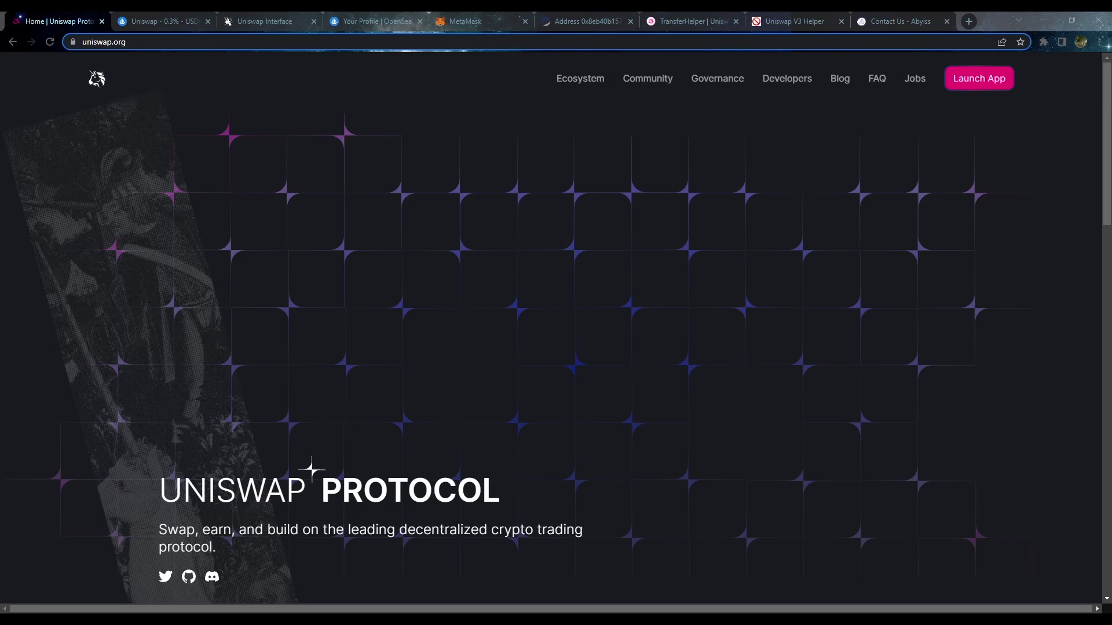
# Switch to the OpenSea tab showing the USDC/WETH 0.3% Uniswap V3 position NFT.
pyautogui.hotkey('ctrl', 'Tab')
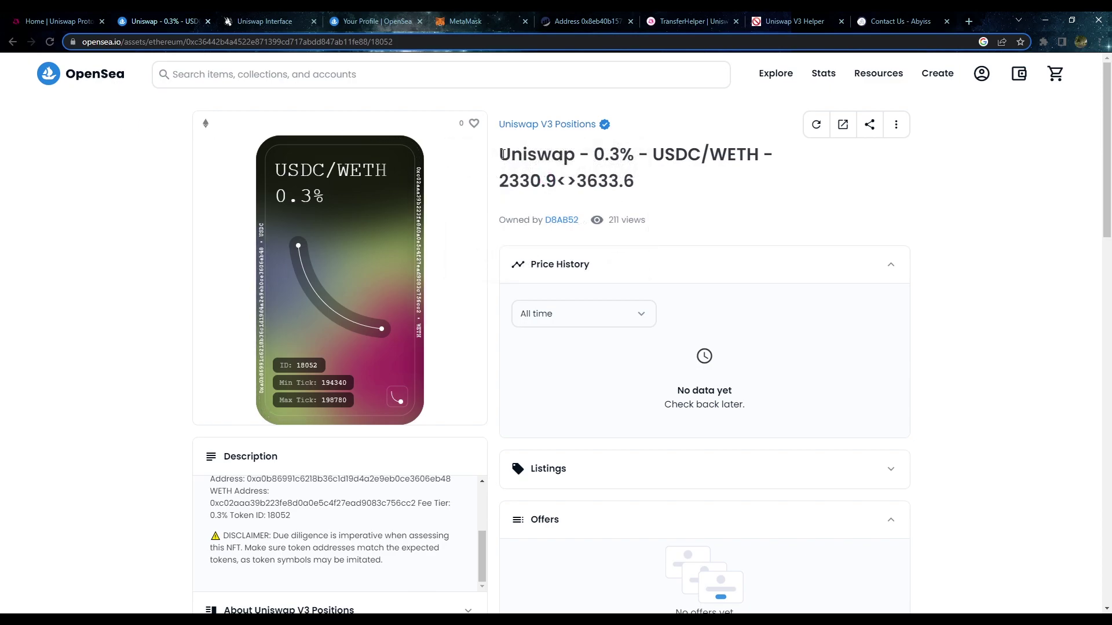
# Review the position NFT's title and description on the OpenSea asset page.
pyautogui.moveTo(499, 154); pyautogui.dragTo(550, 152)
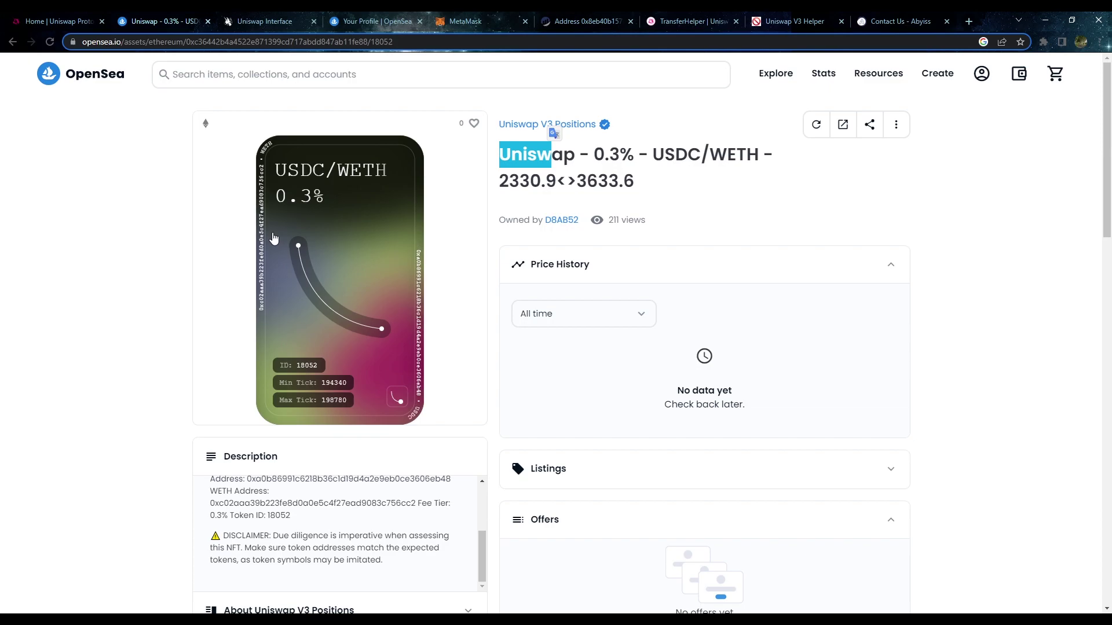
pyautogui.click(300, 239)
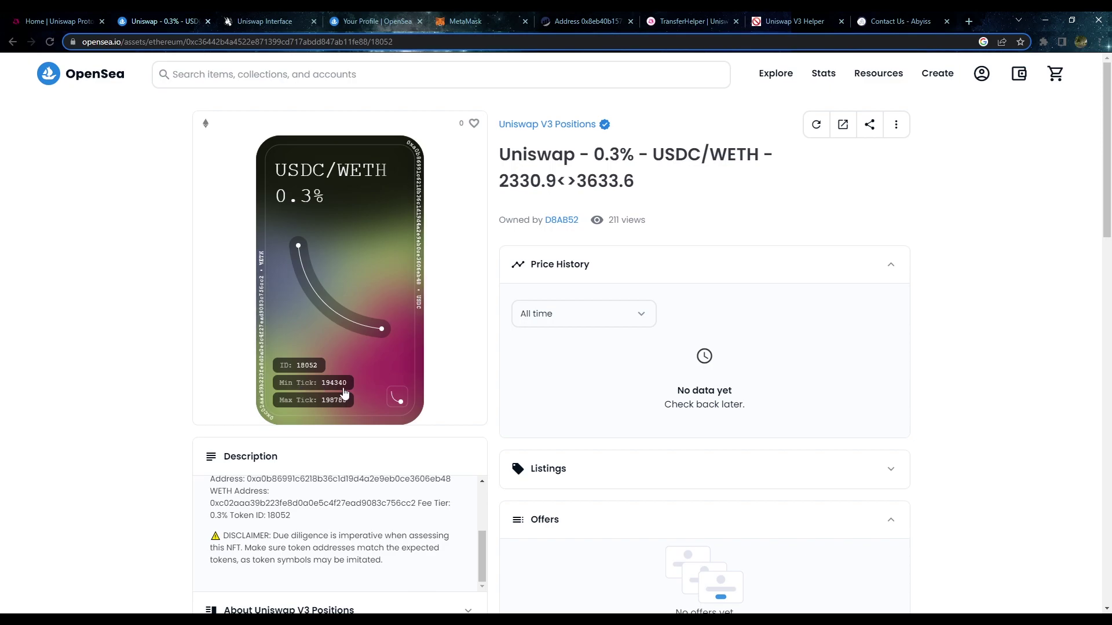
pyautogui.scroll(-3, 460, 260)
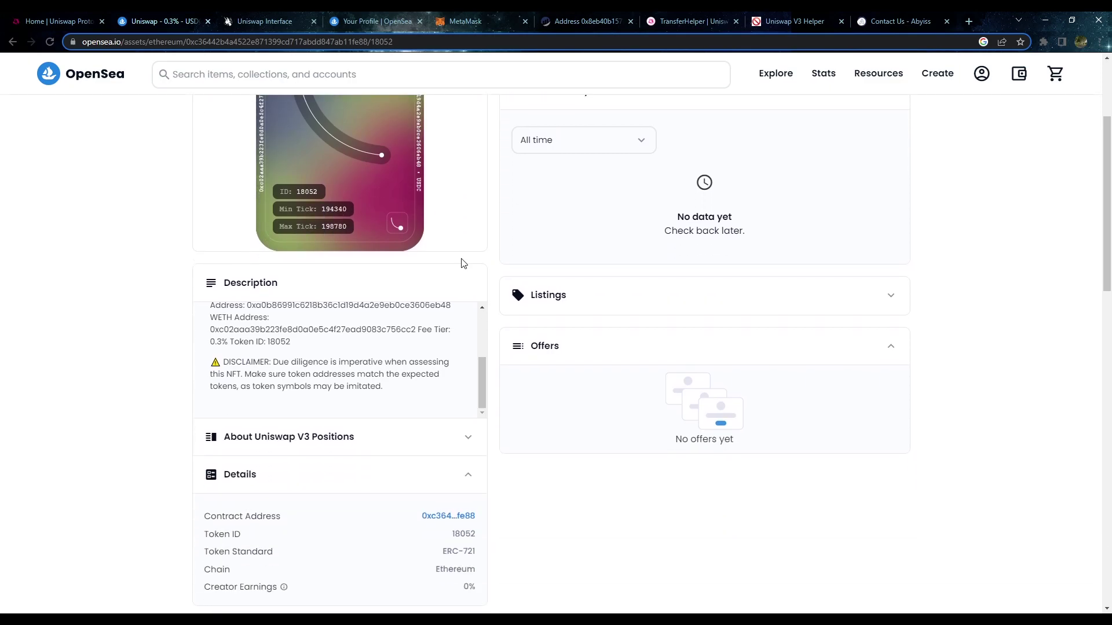
pyautogui.scroll(3, 435, 366)
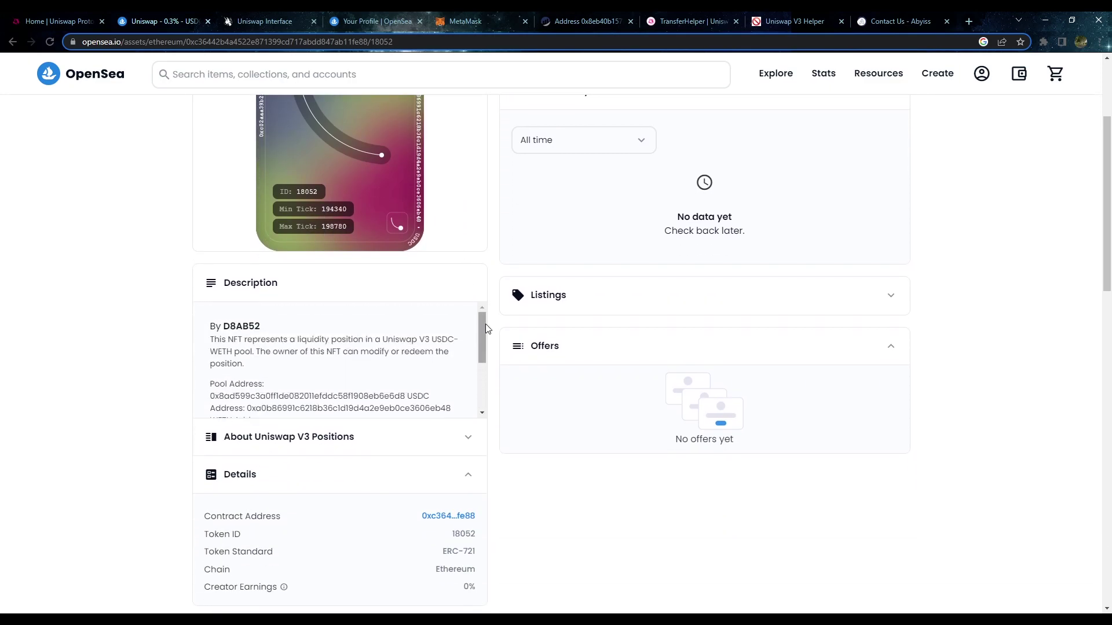
pyautogui.moveTo(480, 328); pyautogui.dragTo(480, 352)
# Check the Token Standard entry in the NFT's Details section.
pyautogui.scroll(-2, 308, 390)
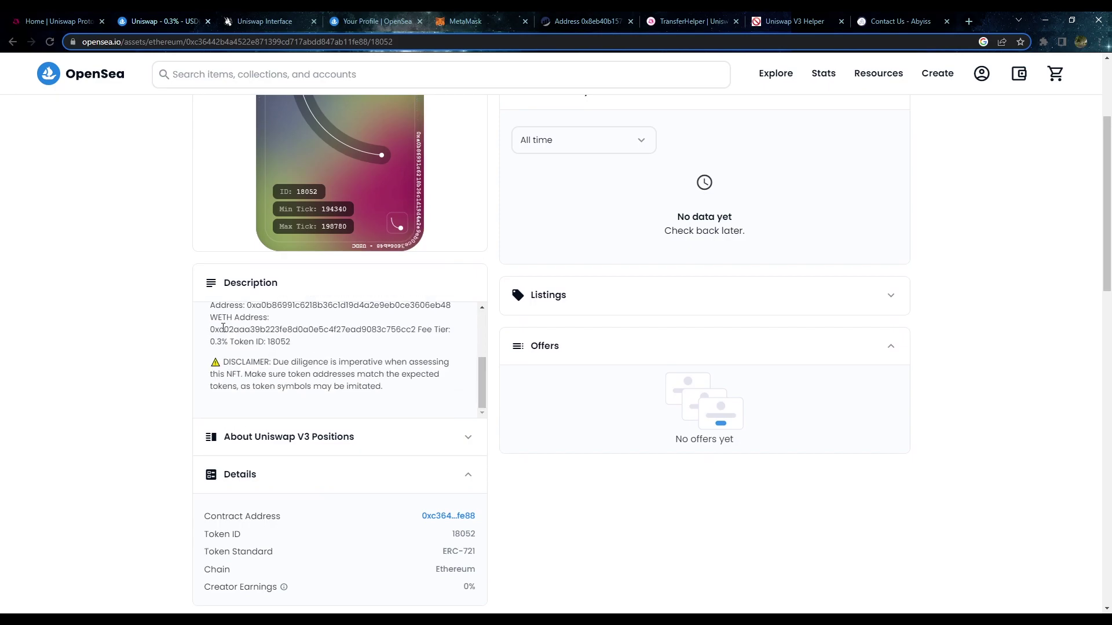
pyautogui.scroll(-2, 141, 427)
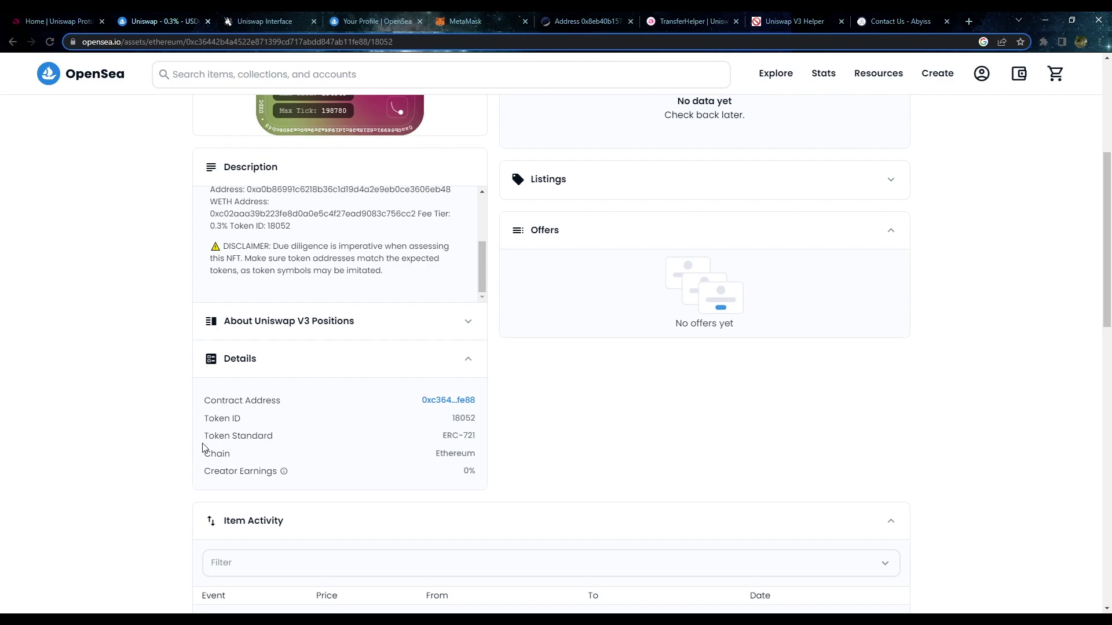
pyautogui.moveTo(209, 437); pyautogui.dragTo(327, 443)
pyautogui.click(444, 436)
pyautogui.scroll(4, 105, 405)
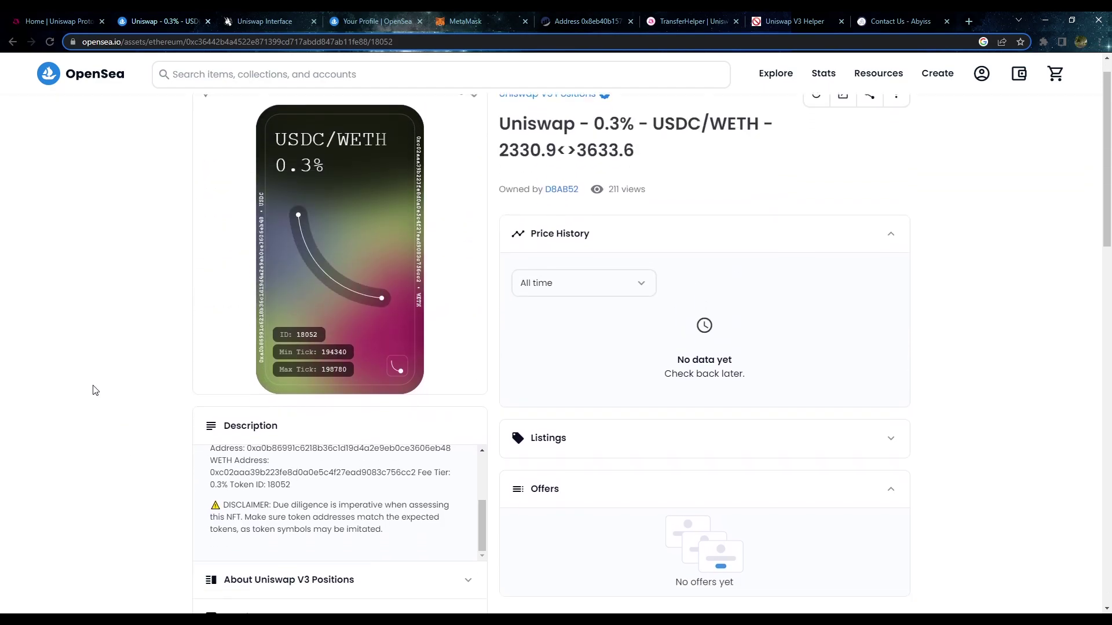
pyautogui.scroll(1, 90, 370)
# Check the Closed status of the GCU/USDT 0.3% position on its Uniswap pool page.
pyautogui.click(252, 22)
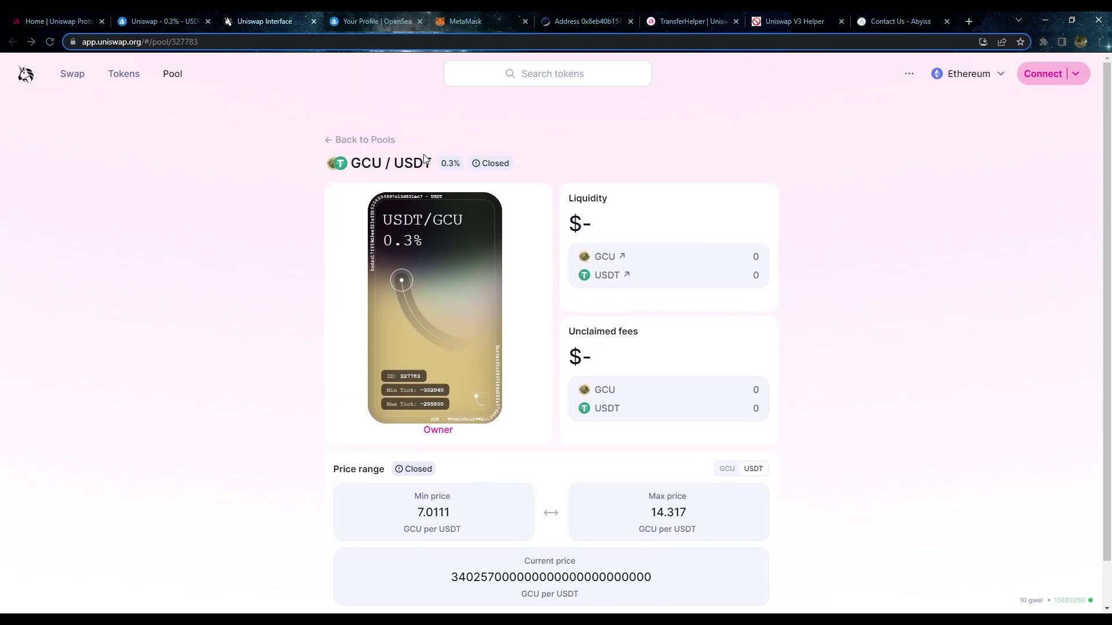
pyautogui.moveTo(479, 168)
pyautogui.scroll(-1, 556, 303)
pyautogui.scroll(1, 555, 293)
pyautogui.click(362, 19)
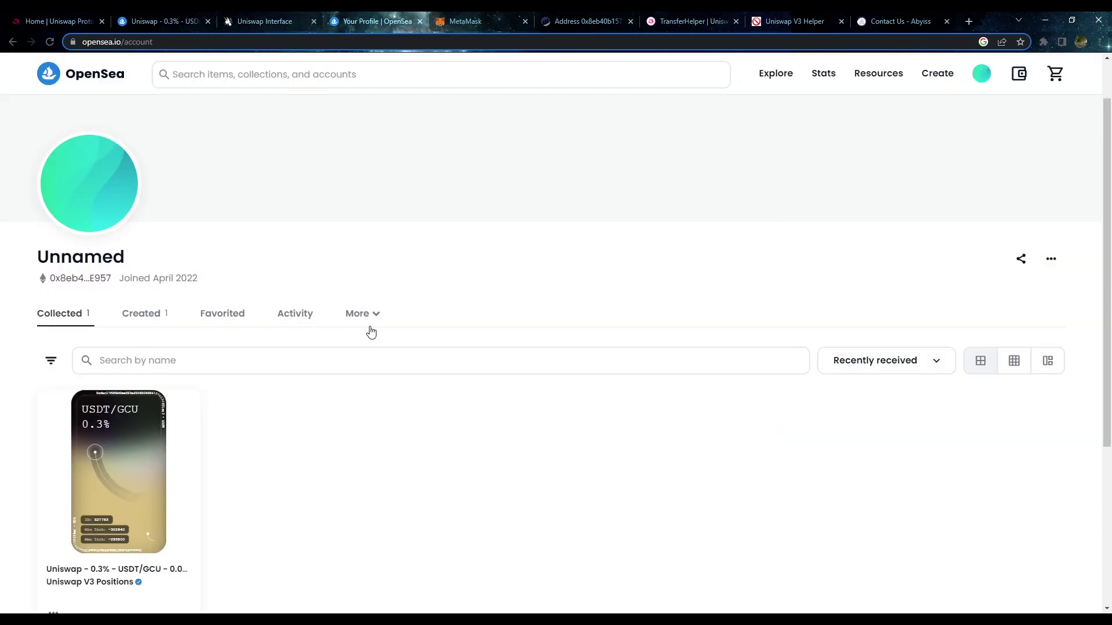
pyautogui.scroll(1, 371, 350)
pyautogui.click(293, 22)
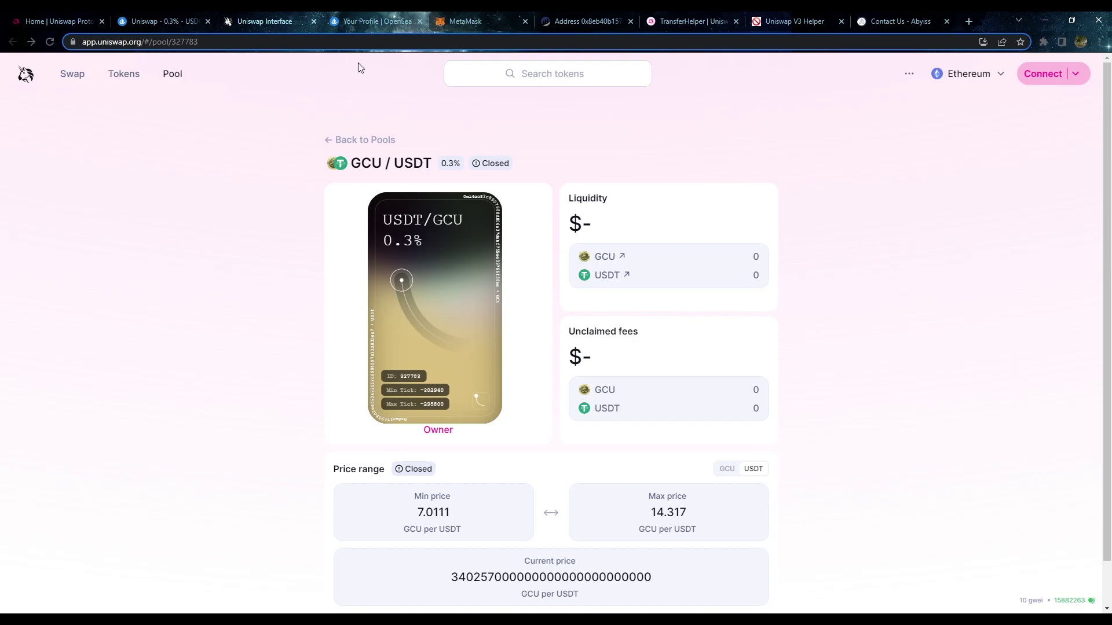
pyautogui.click(352, 24)
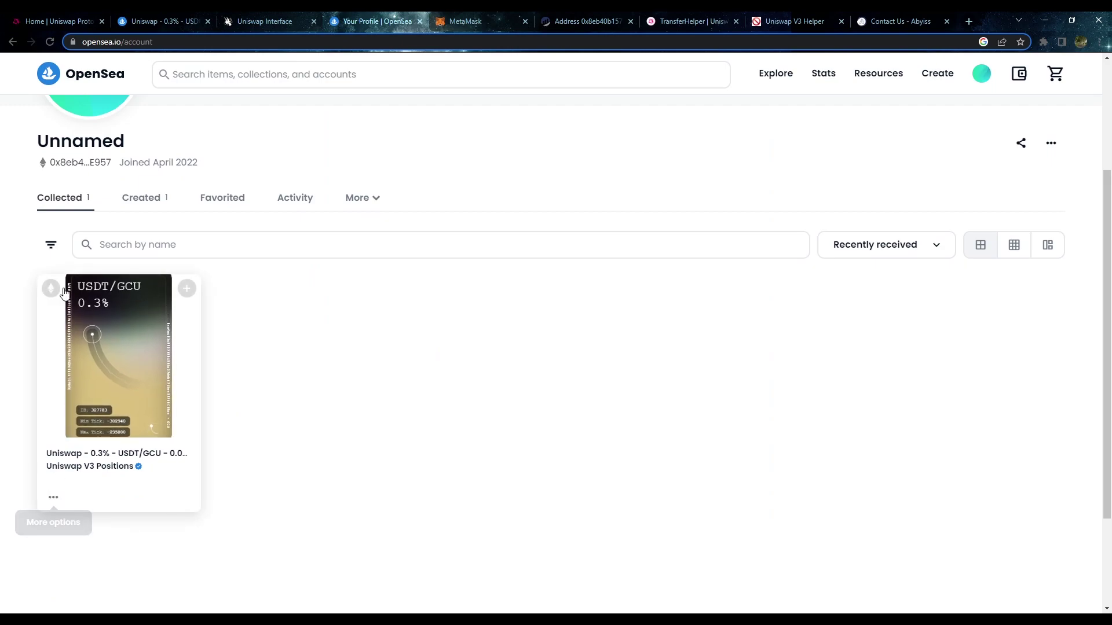
pyautogui.click(53, 499)
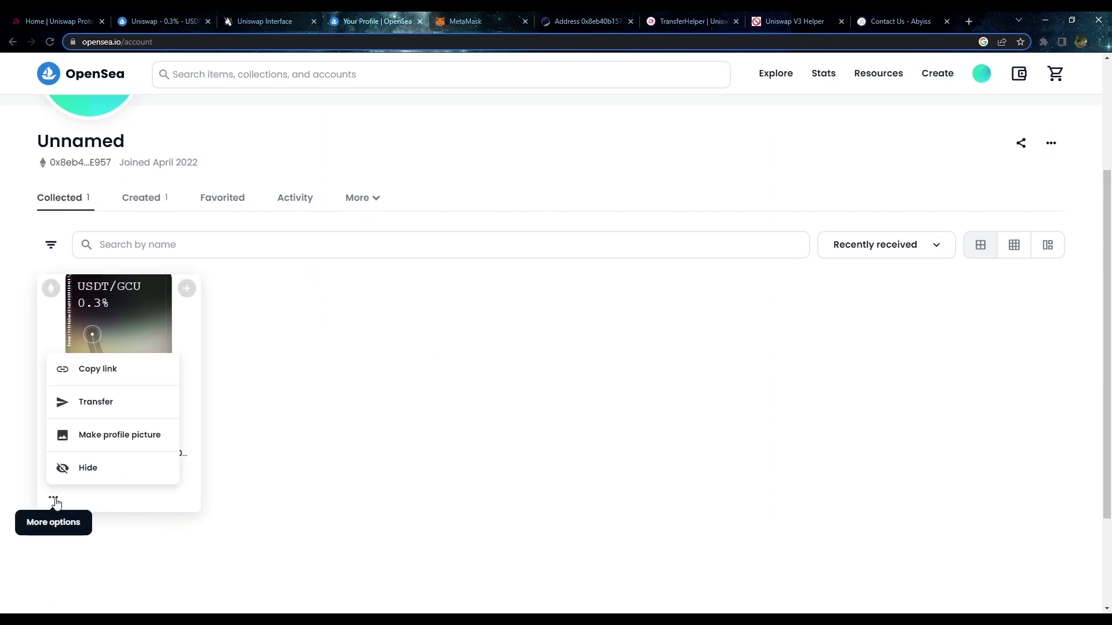
pyautogui.click(94, 404)
pyautogui.click(977, 265)
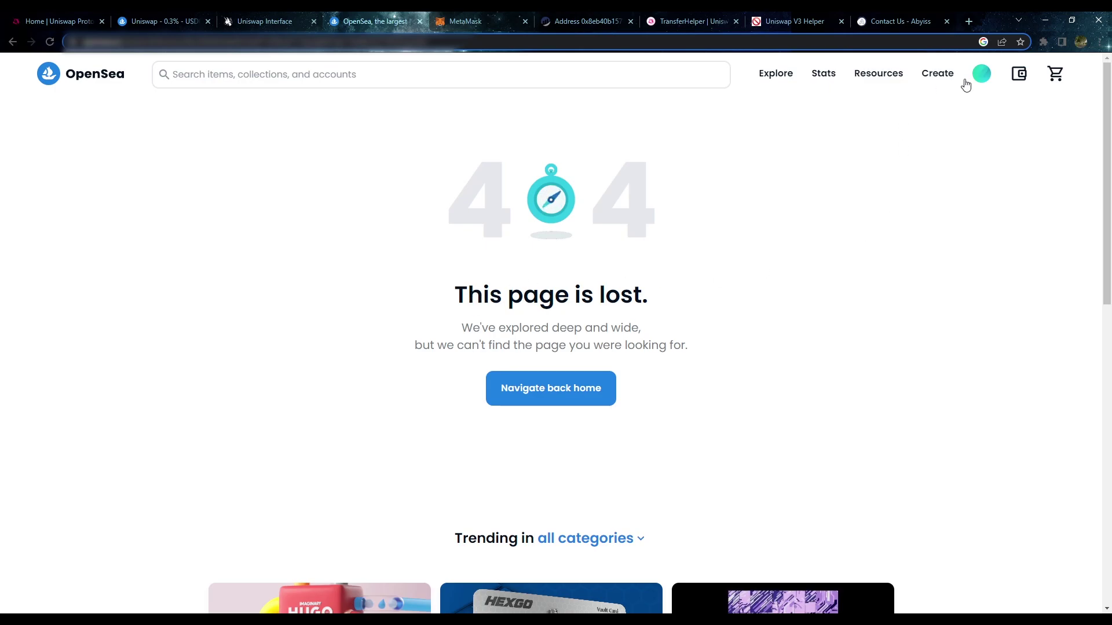
pyautogui.moveTo(981, 77)
pyautogui.click(904, 112)
pyautogui.scroll(-3, 404, 387)
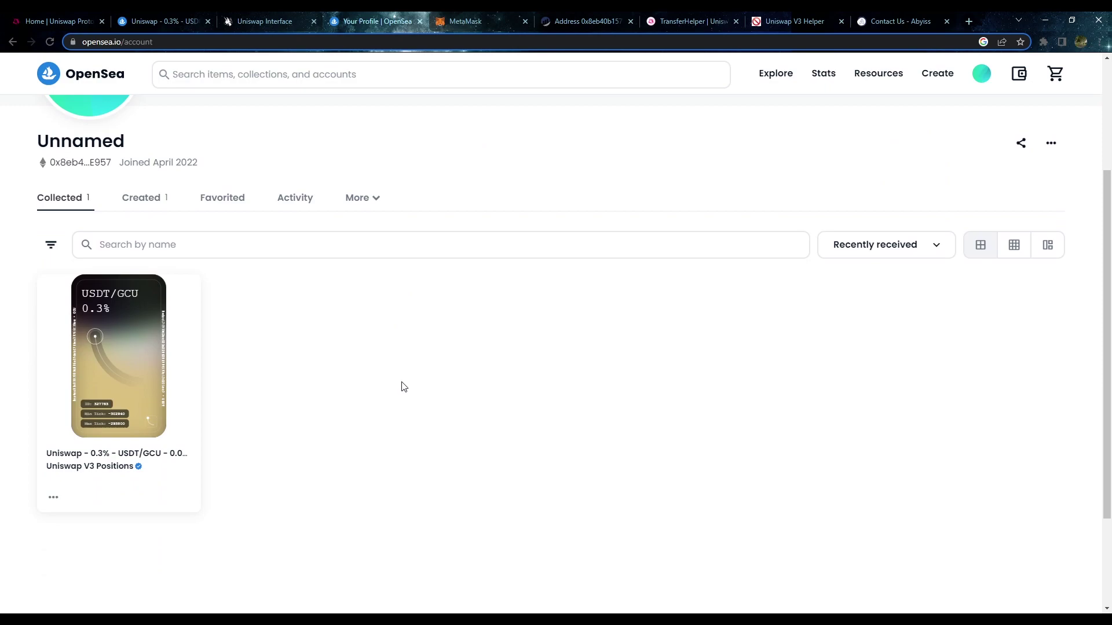
pyautogui.scroll(2, 404, 387)
pyautogui.scroll(-1, 399, 374)
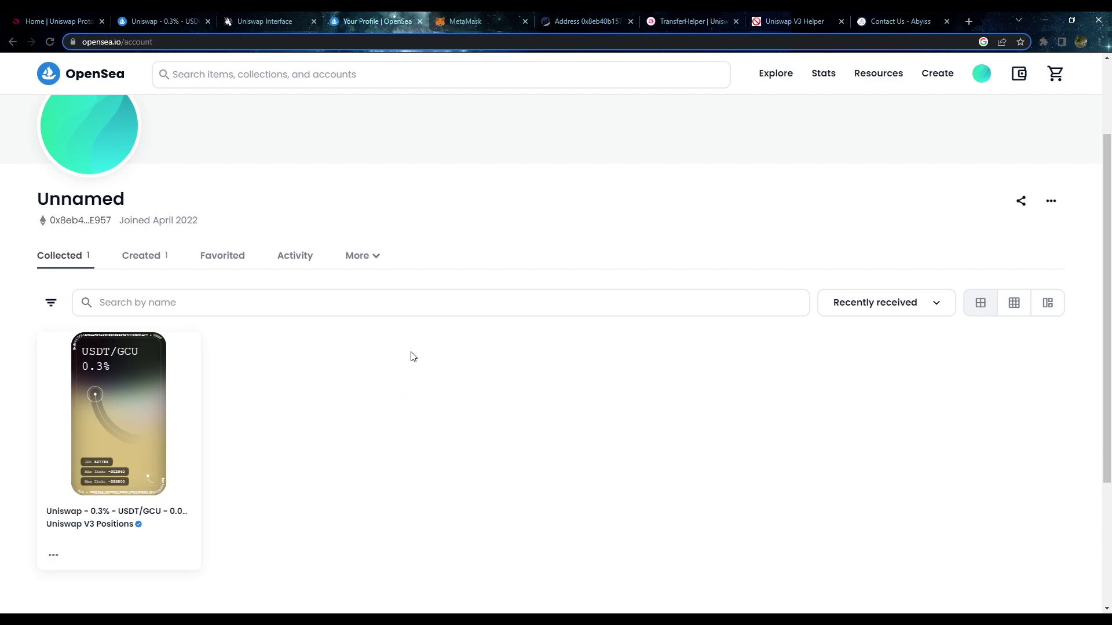
pyautogui.scroll(1, 412, 355)
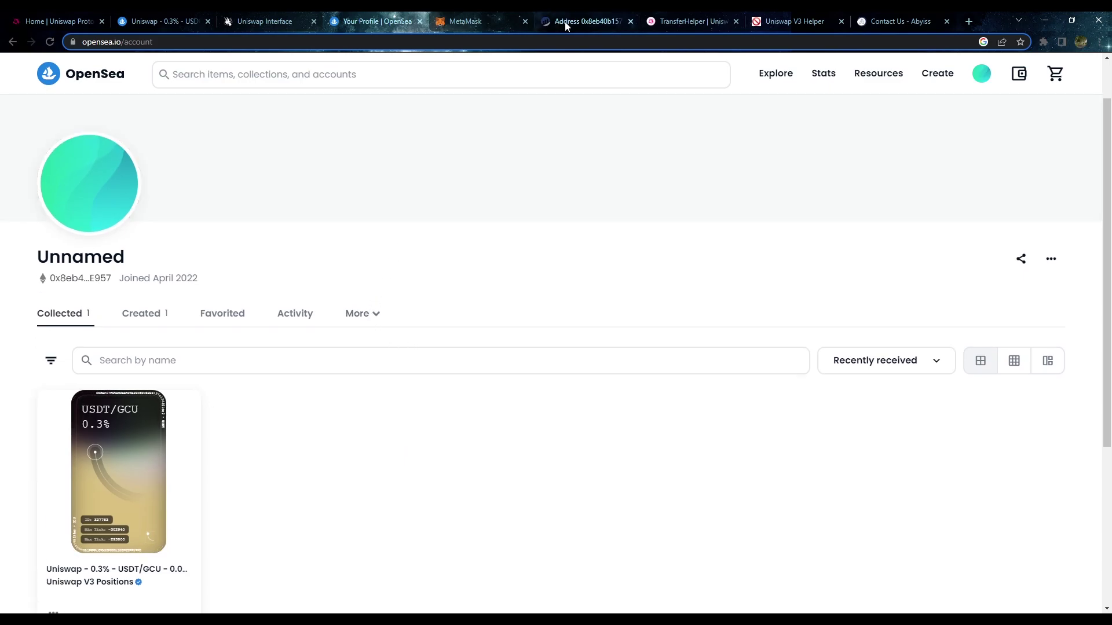
# On the wallet's Etherscan address page, find the Uniswap V3 position under ERC-721 token holdings.
pyautogui.click(564, 22)
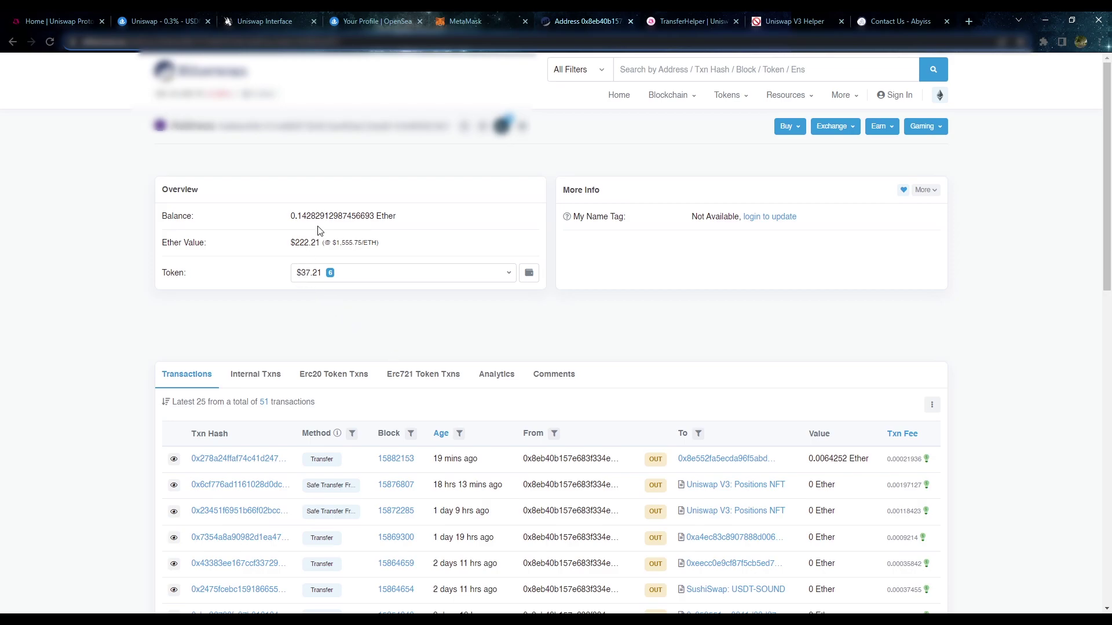
pyautogui.scroll(-2, 475, 256)
pyautogui.click(468, 168)
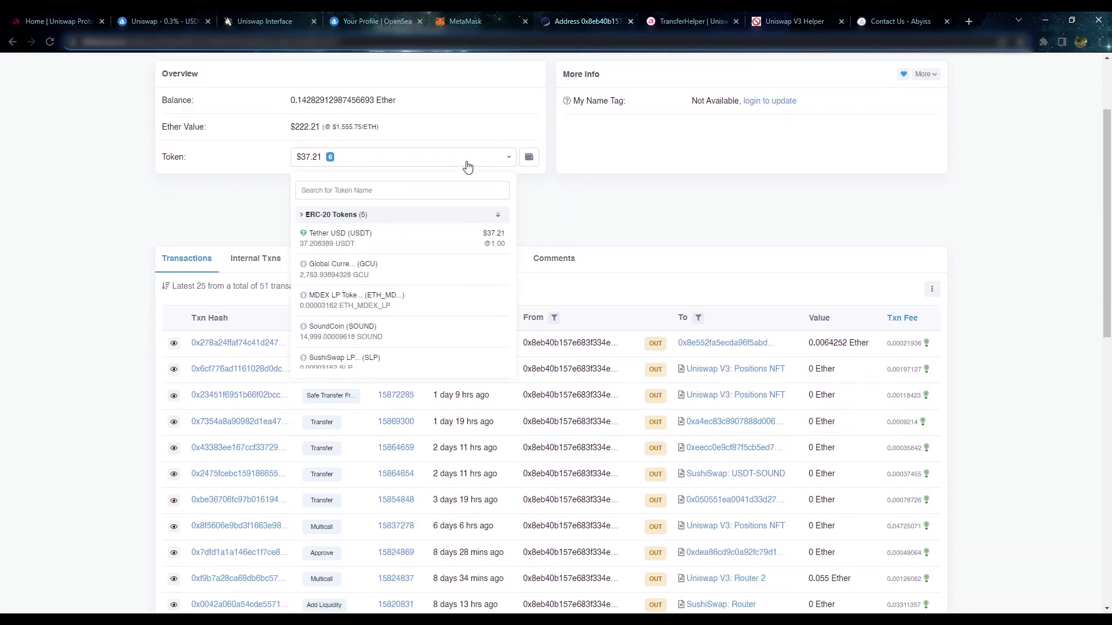
pyautogui.scroll(-1, 381, 234)
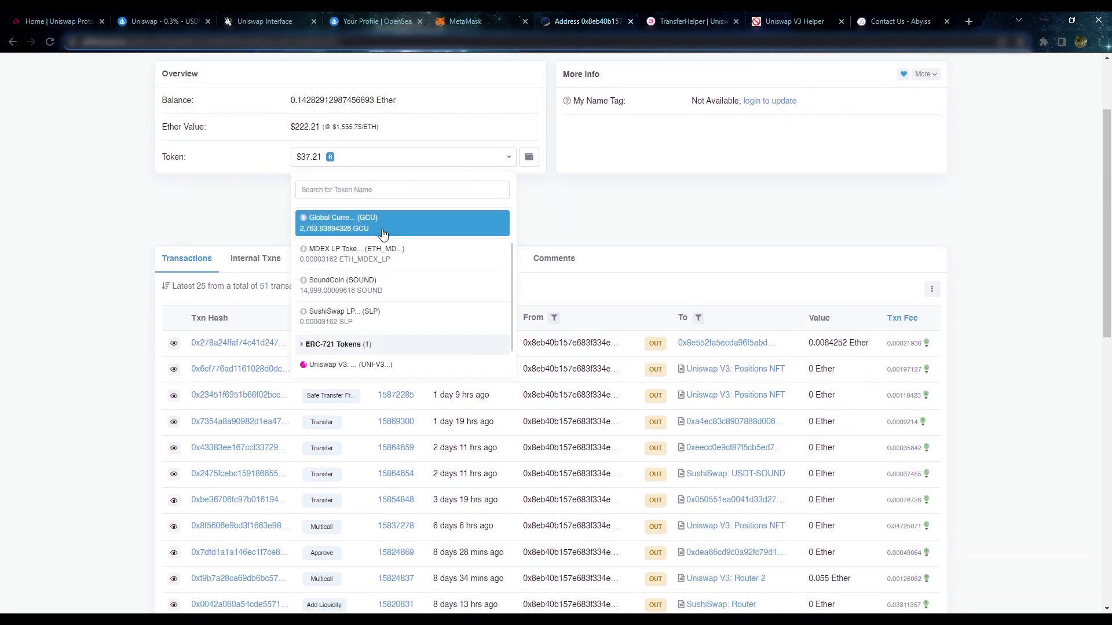
pyautogui.click(507, 161)
pyautogui.click(506, 161)
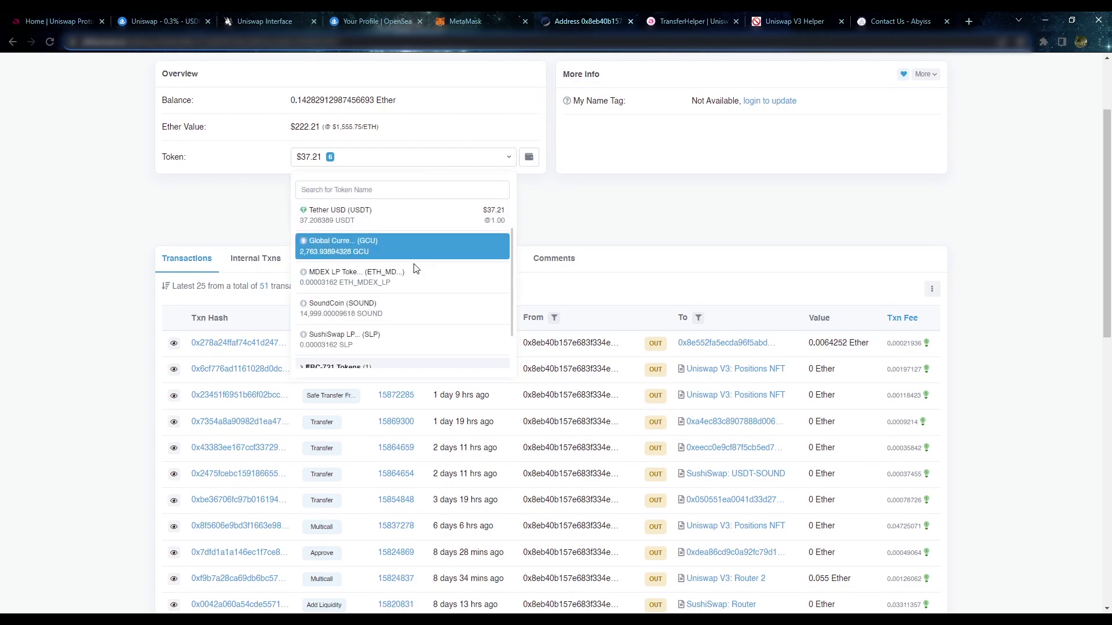
pyautogui.scroll(-1, 411, 284)
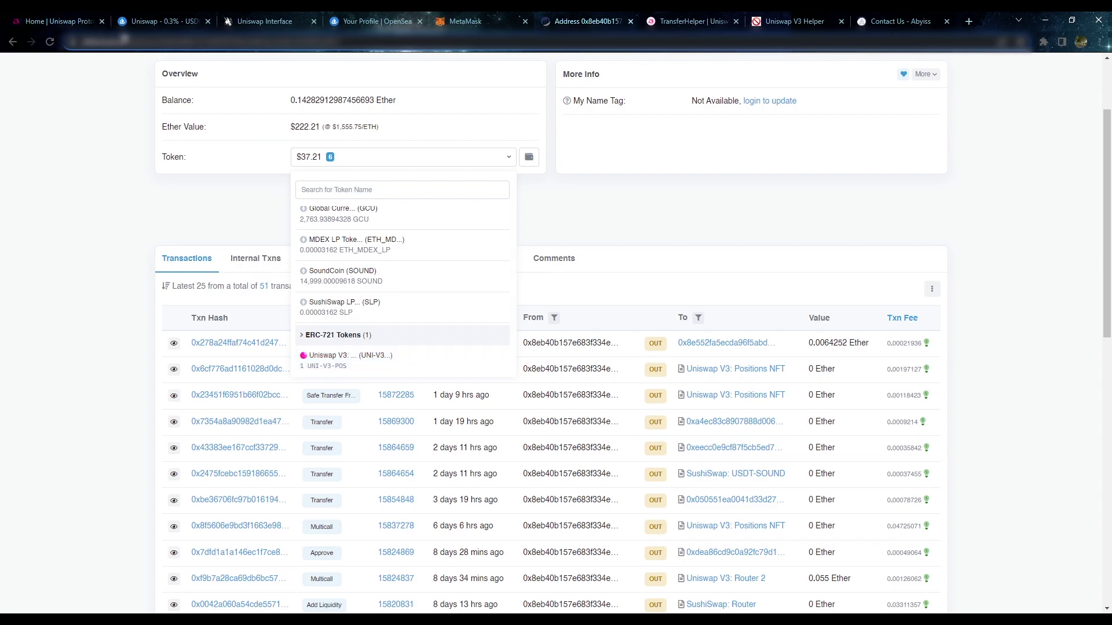
pyautogui.scroll(-1, 330, 370)
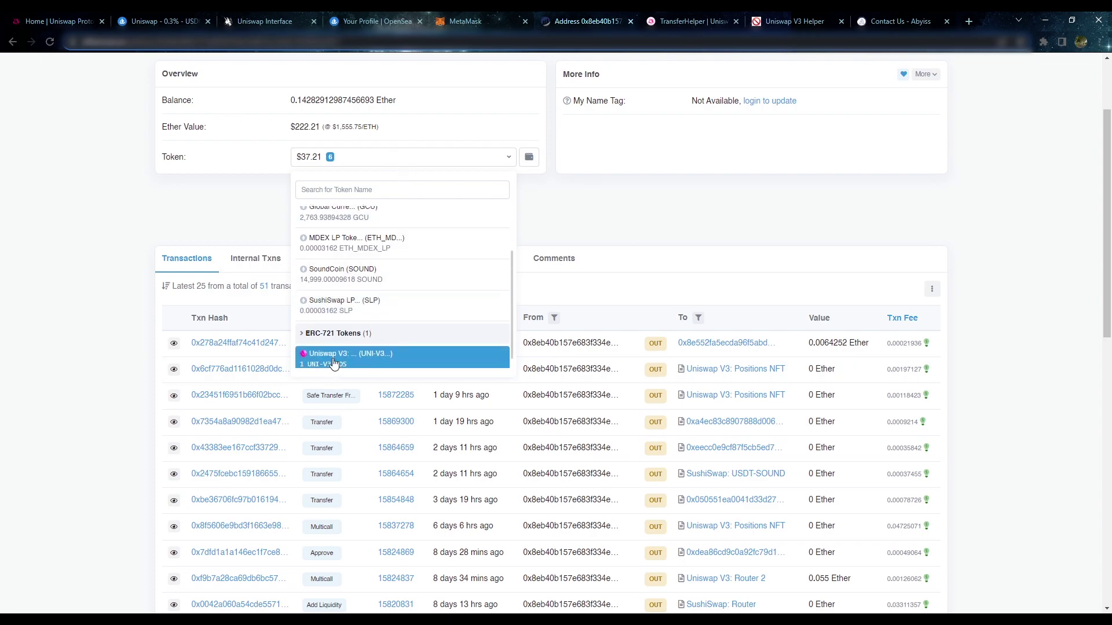
pyautogui.click(420, 157)
pyautogui.click(426, 160)
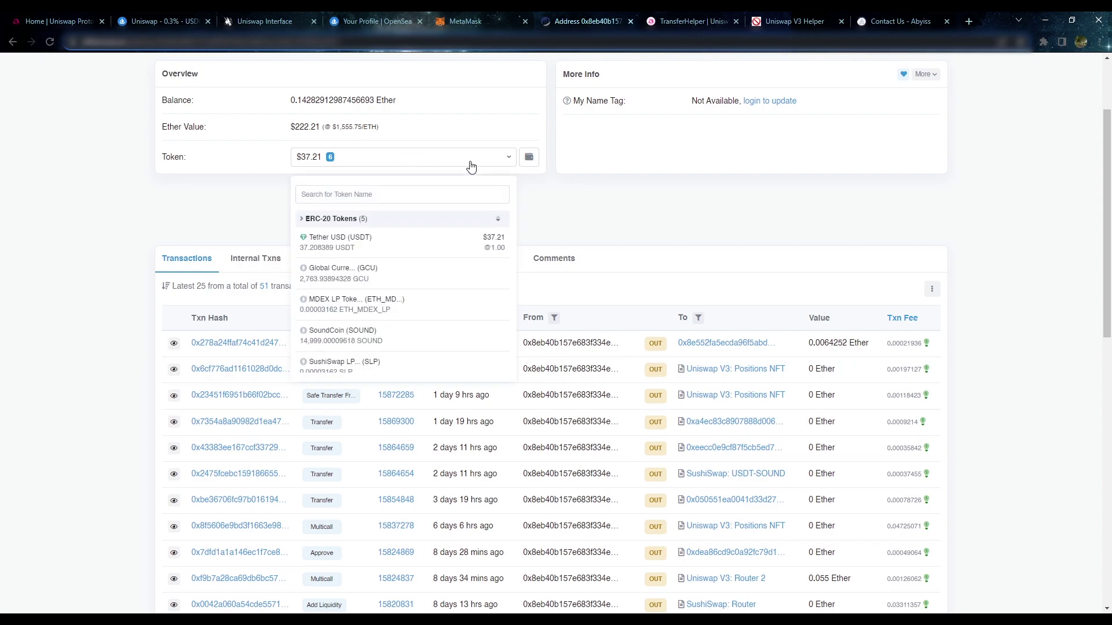
pyautogui.scroll(-3, 377, 290)
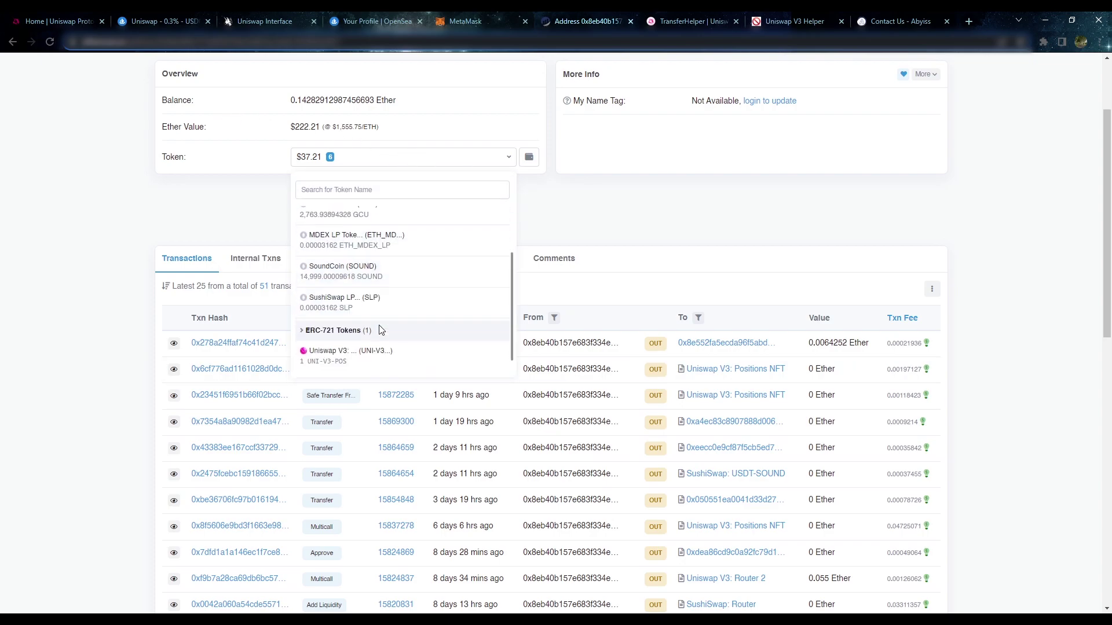
# Open the Uniswap V3 Positions NFT contract and list its Write Contract functions.
pyautogui.click(327, 360)
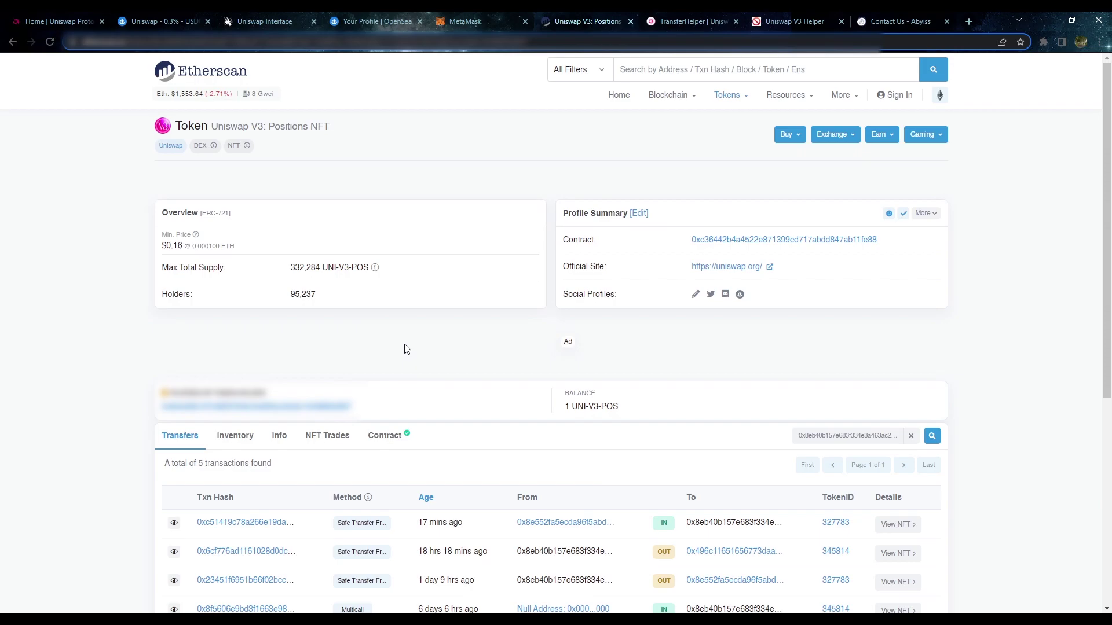
pyautogui.scroll(-2, 408, 349)
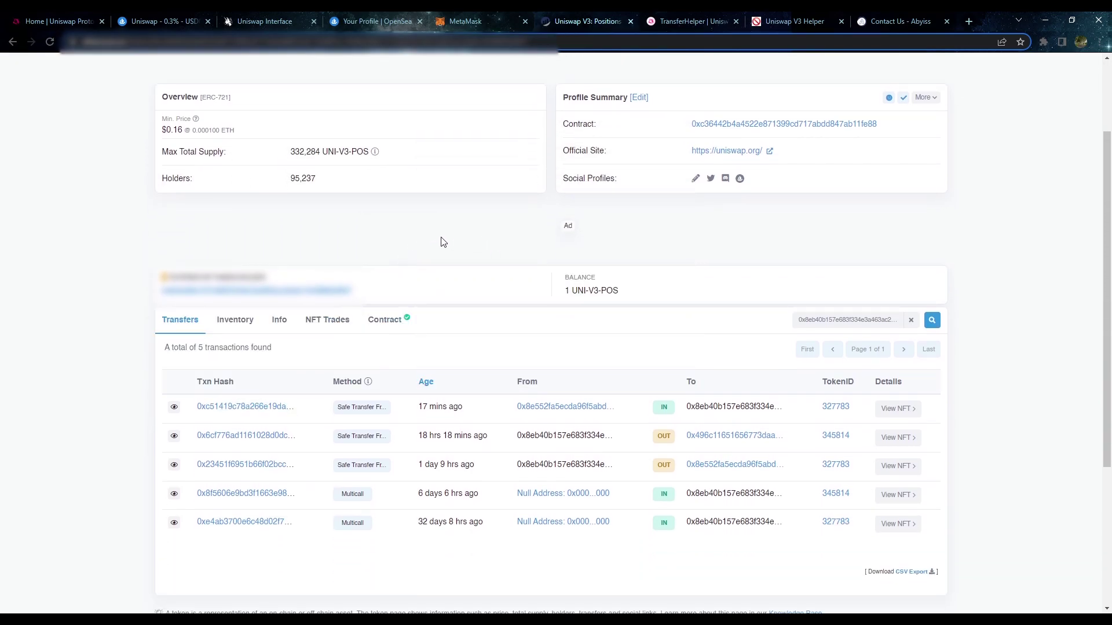
pyautogui.click(386, 326)
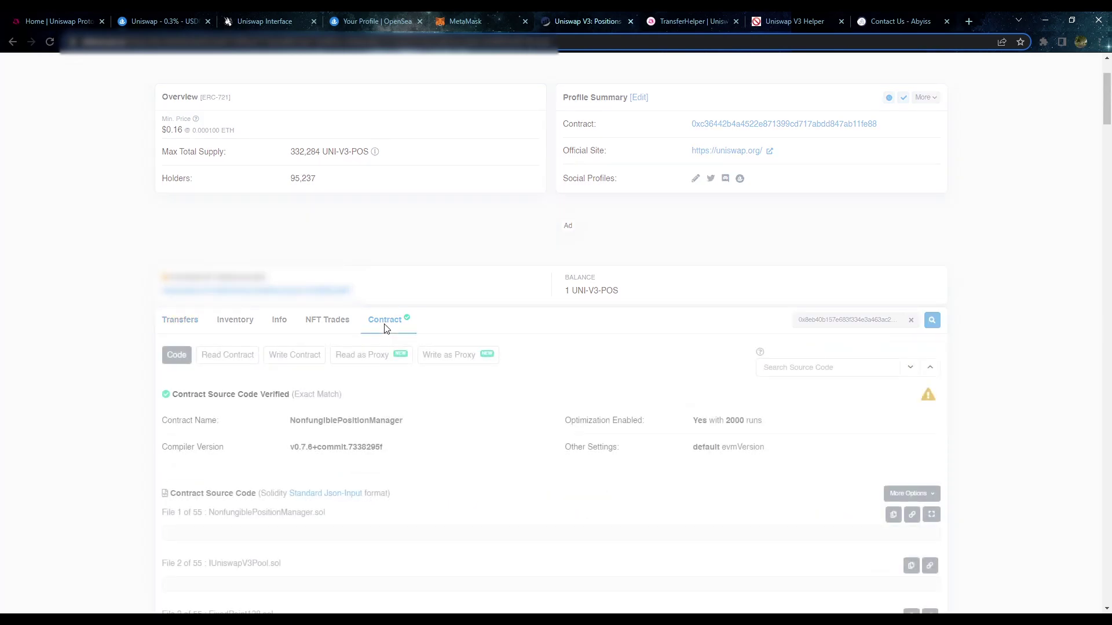
pyautogui.scroll(-2, 356, 308)
pyautogui.click(283, 239)
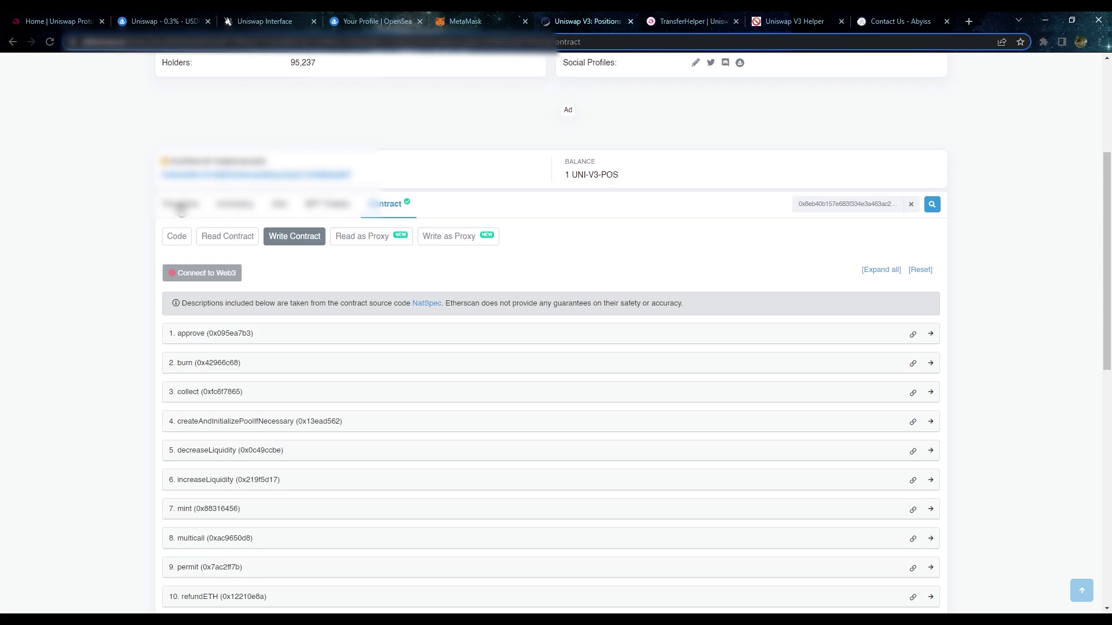
pyautogui.scroll(-1, 181, 210)
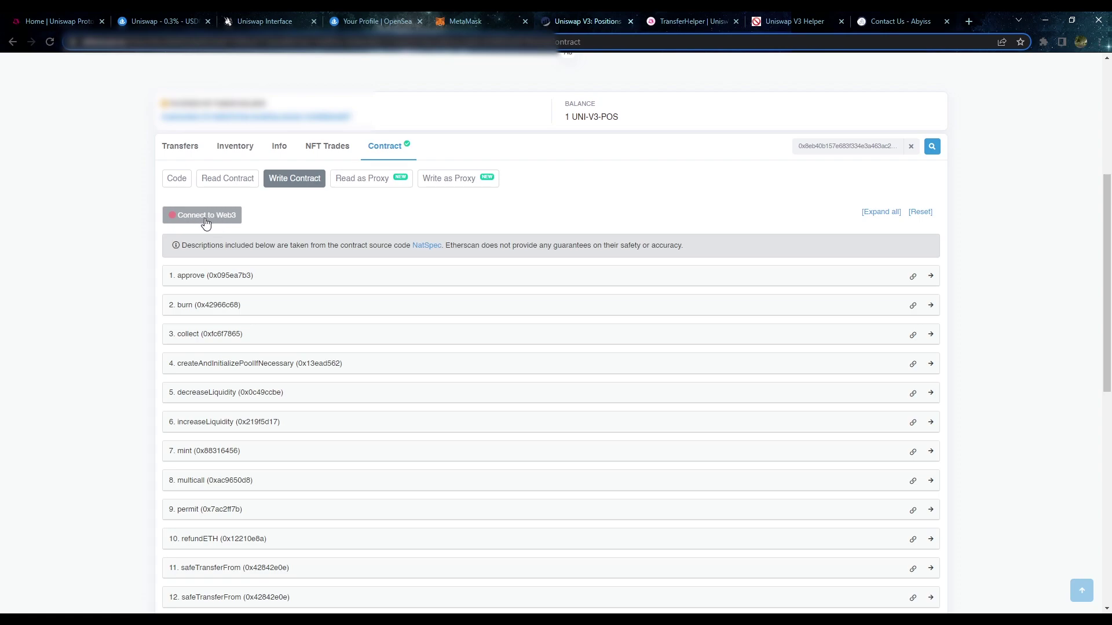
# Accept the beta-feature warning and connect the MetaMask wallet to the contract page.
pyautogui.click(206, 223)
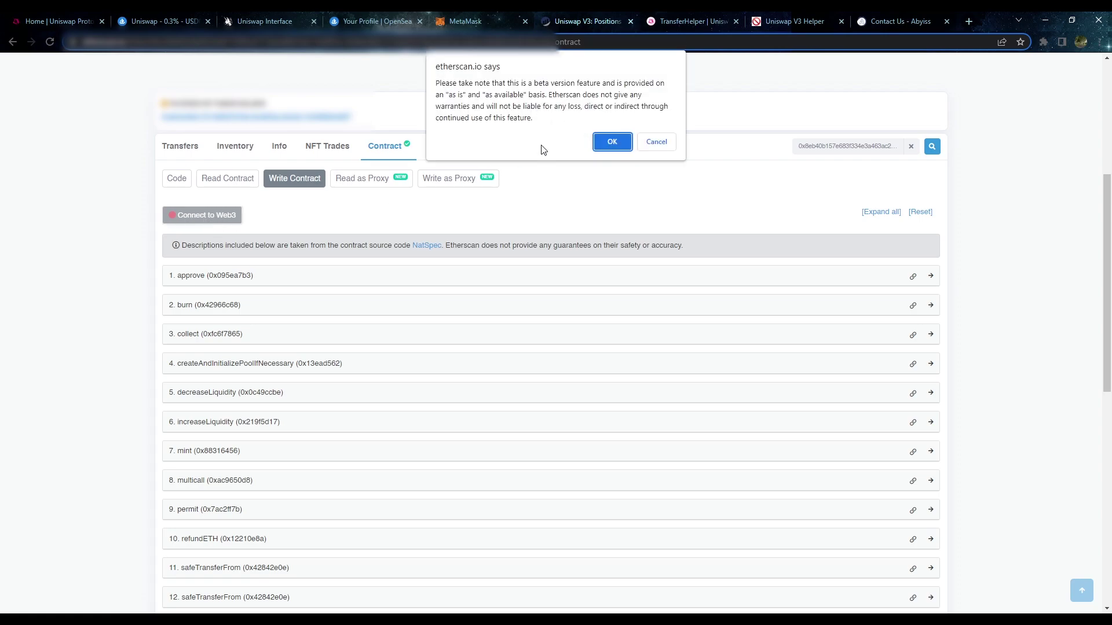
pyautogui.click(607, 142)
pyautogui.click(491, 128)
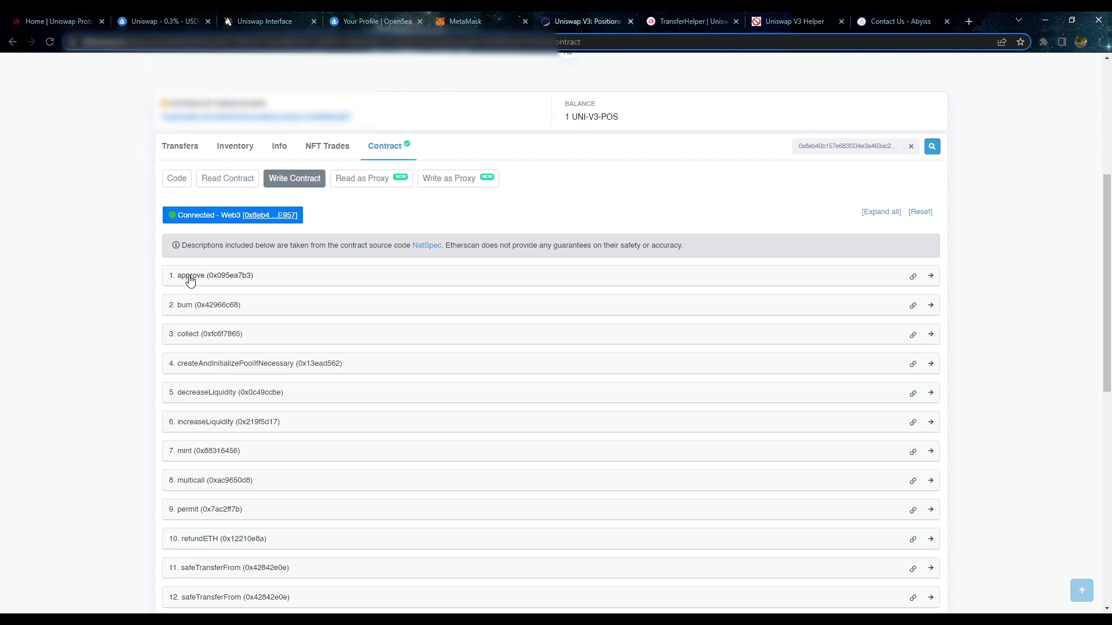
pyautogui.click(148, 22)
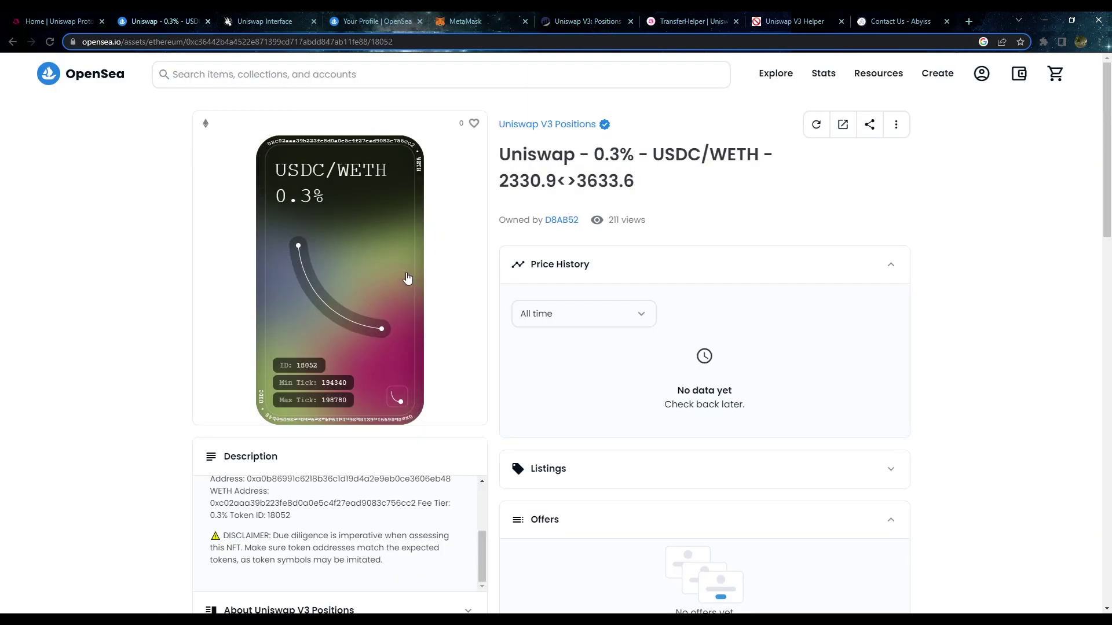
pyautogui.click(576, 22)
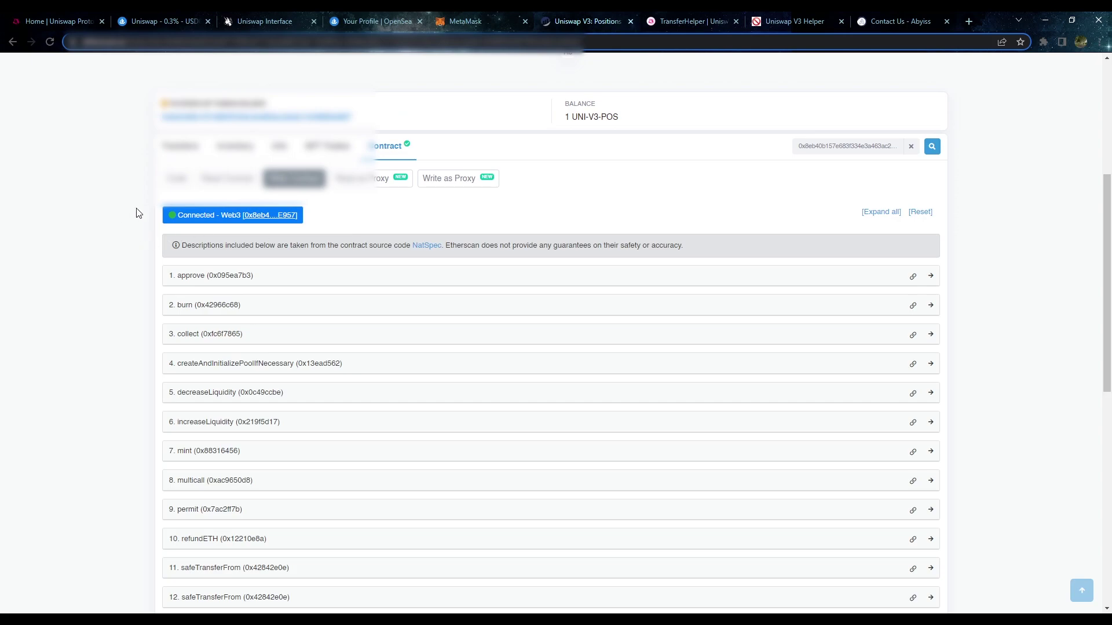
# Expand 11. safeTransferFrom to reveal its from, to and tokenId fields.
pyautogui.scroll(5, 137, 212)
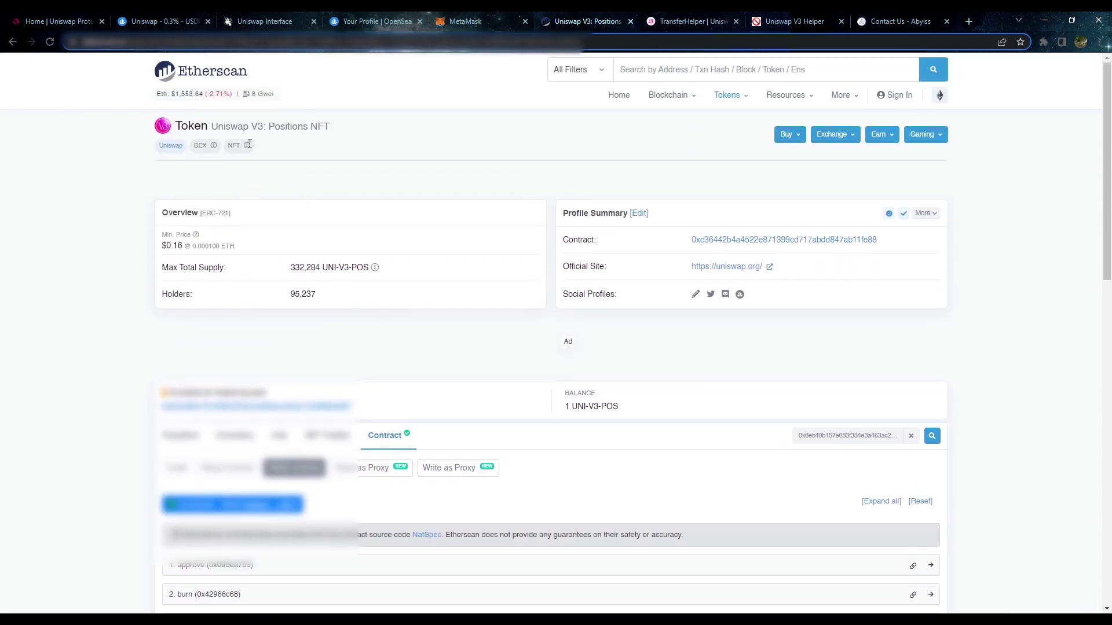
pyautogui.scroll(-2, 443, 267)
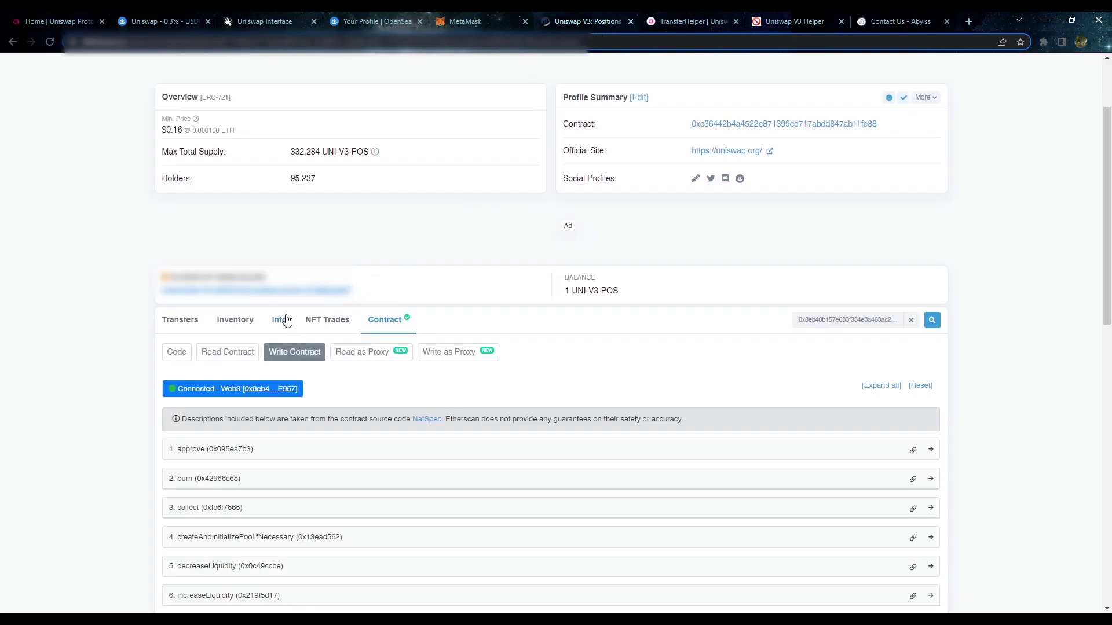
pyautogui.scroll(2, 283, 313)
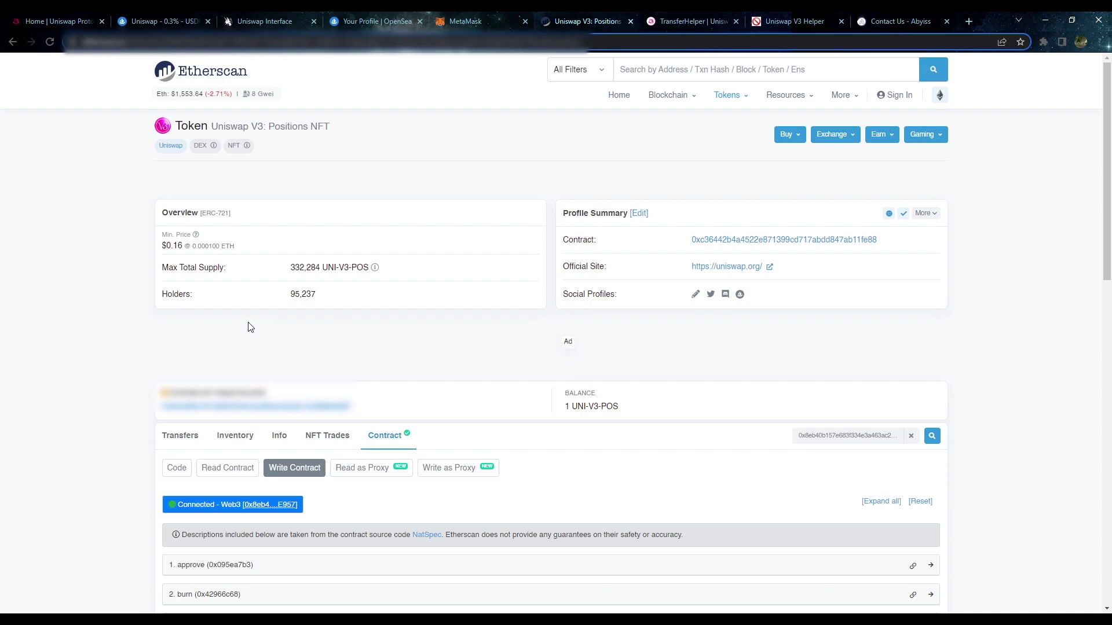
pyautogui.scroll(-4, 104, 246)
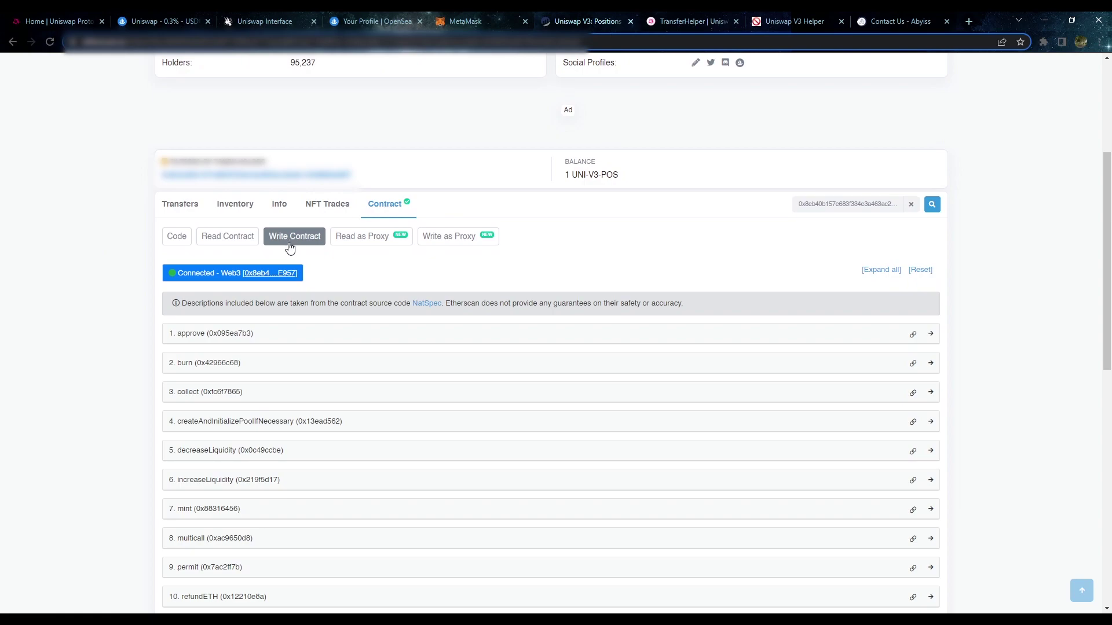
pyautogui.scroll(-3, 96, 265)
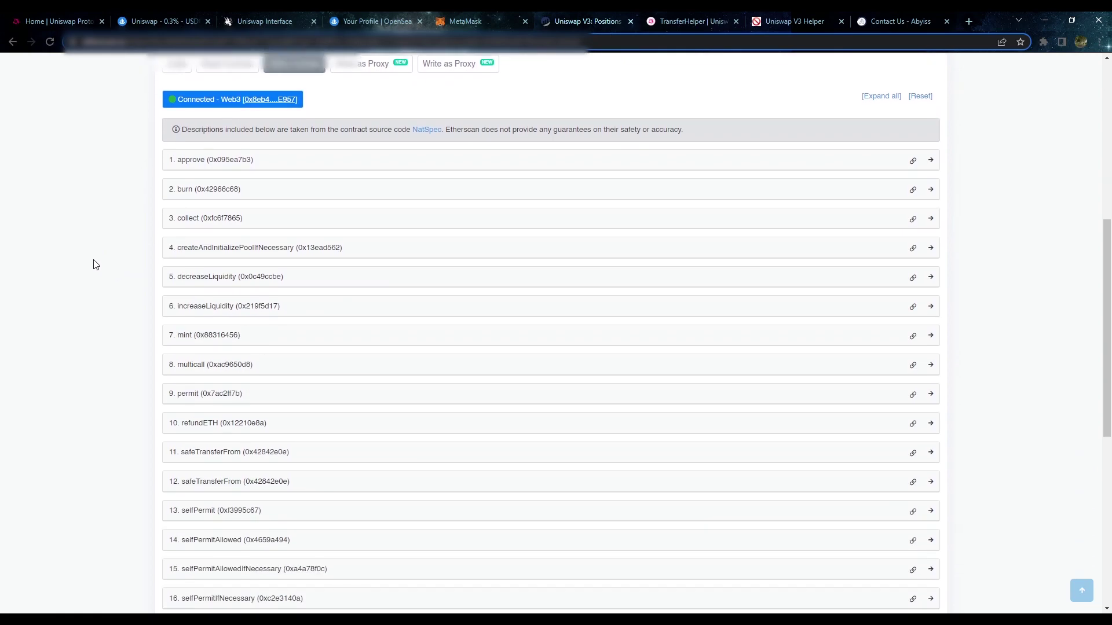
pyautogui.scroll(-2, 96, 264)
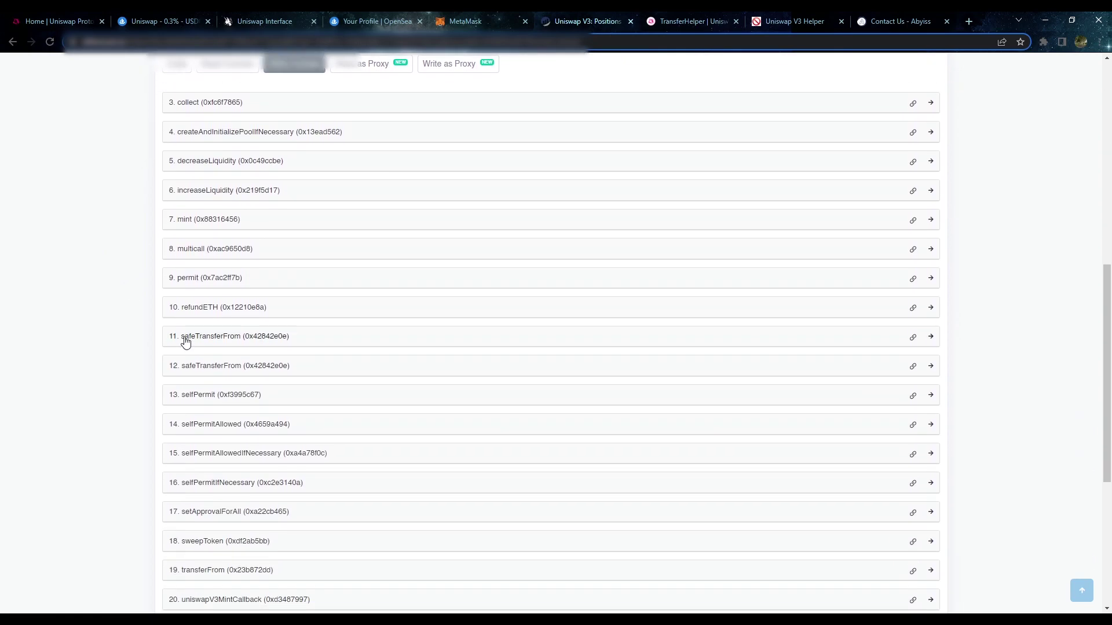
pyautogui.click(228, 338)
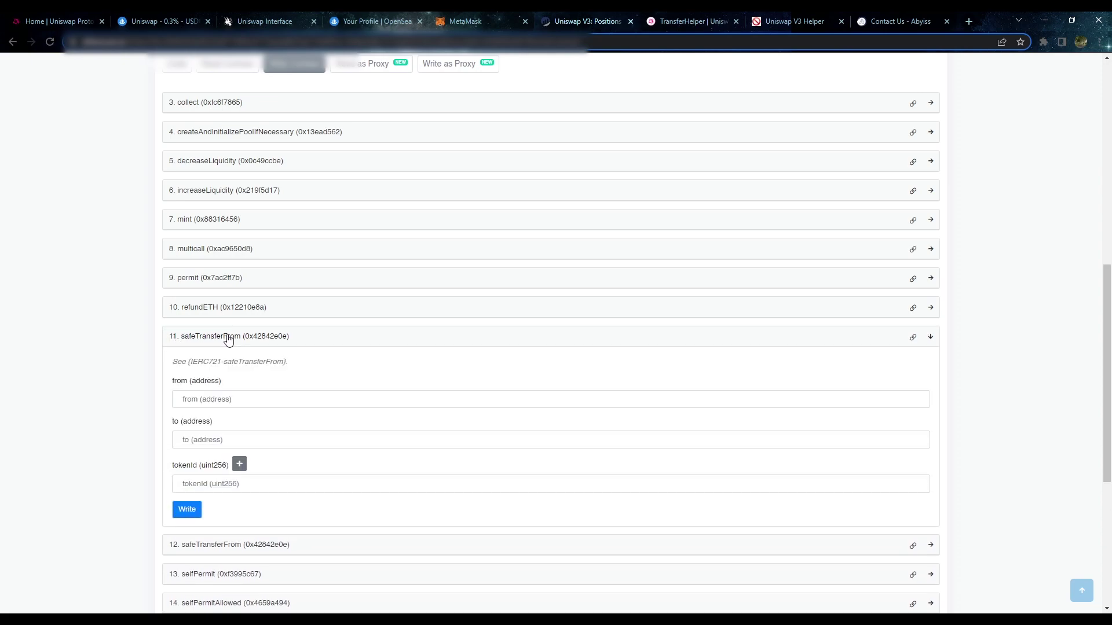
pyautogui.scroll(-1, 228, 339)
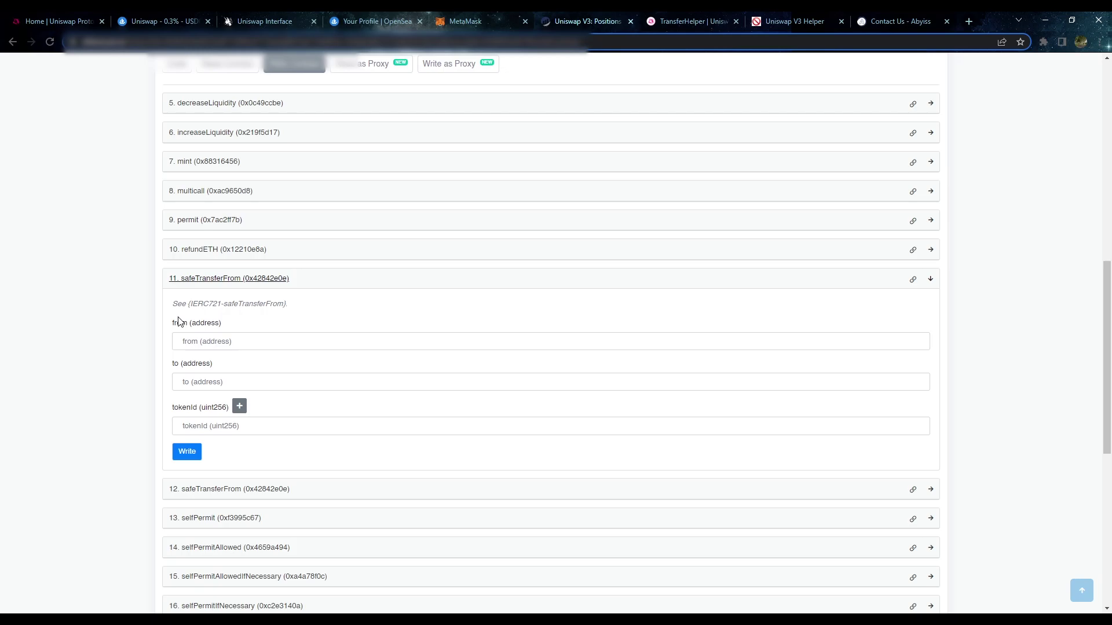
# Confirm the OpenSea details list token ID 18052 and token standard ERC-721.
pyautogui.click(153, 21)
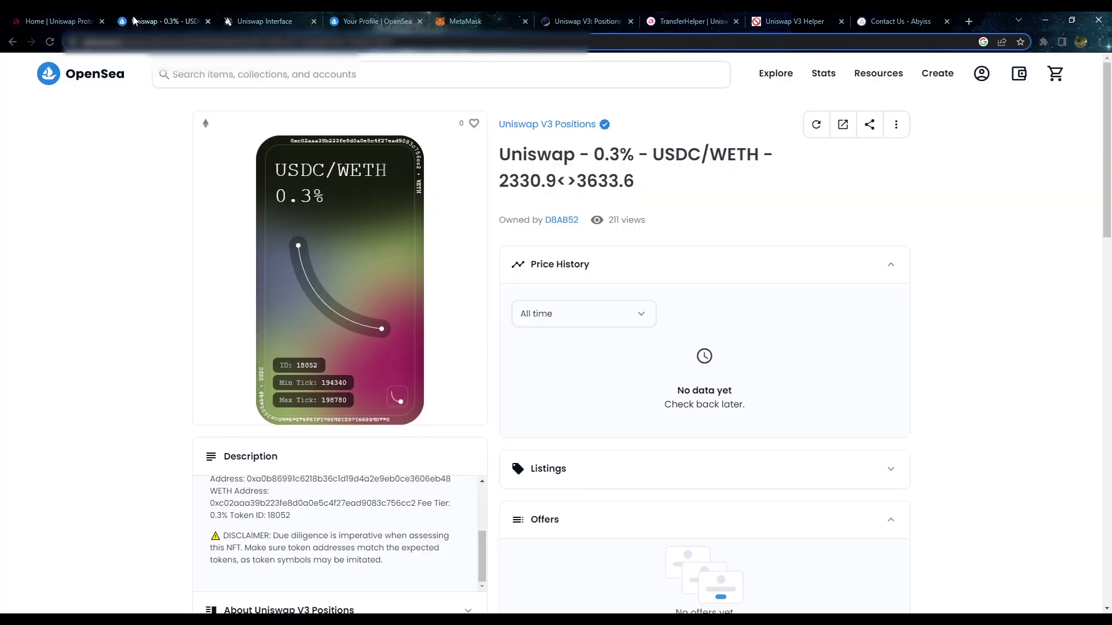
pyautogui.scroll(-4, 241, 462)
pyautogui.scroll(-1, 442, 447)
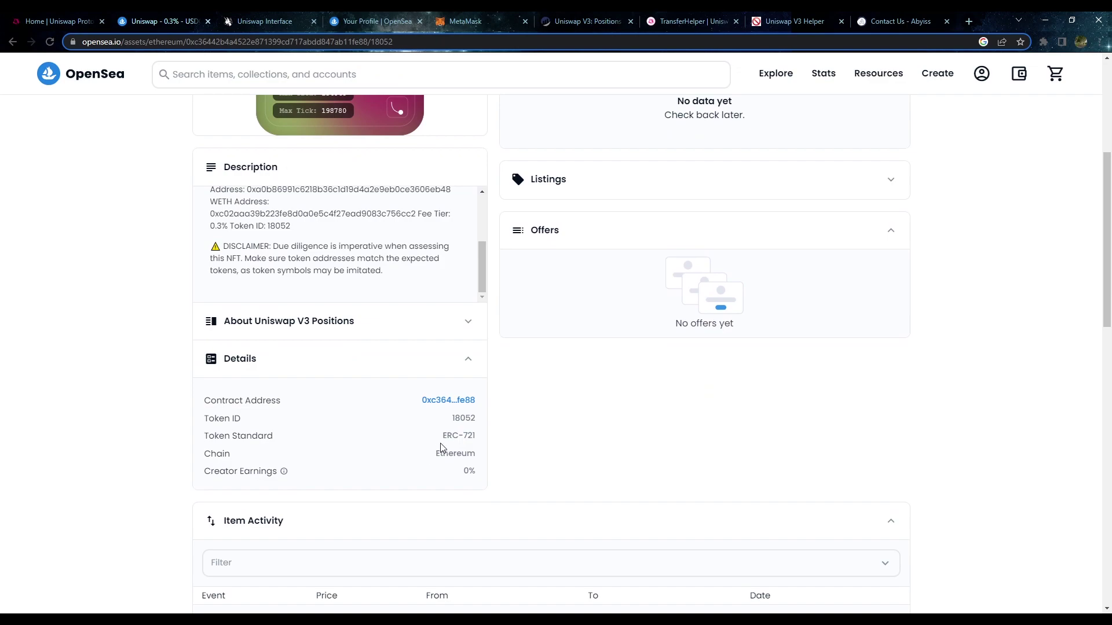
pyautogui.moveTo(219, 437); pyautogui.dragTo(300, 422)
pyautogui.moveTo(437, 446); pyautogui.dragTo(471, 436)
pyautogui.click(469, 436)
# Locate the safeTransferFrom function on the Uniswap Docs TransferHelper page.
pyautogui.click(607, 26)
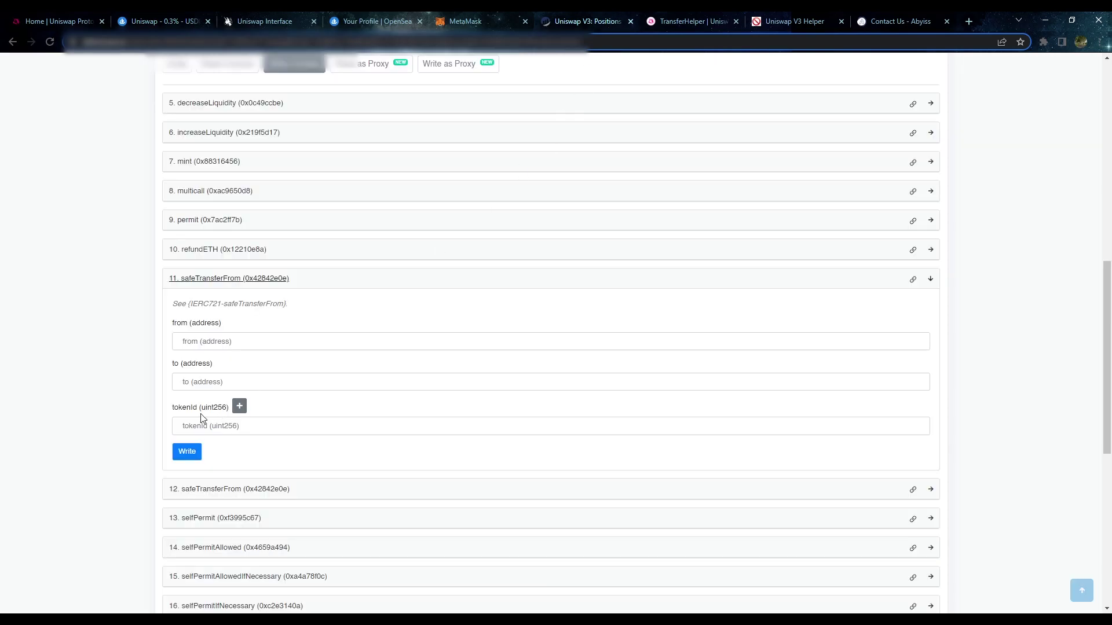
pyautogui.click(689, 21)
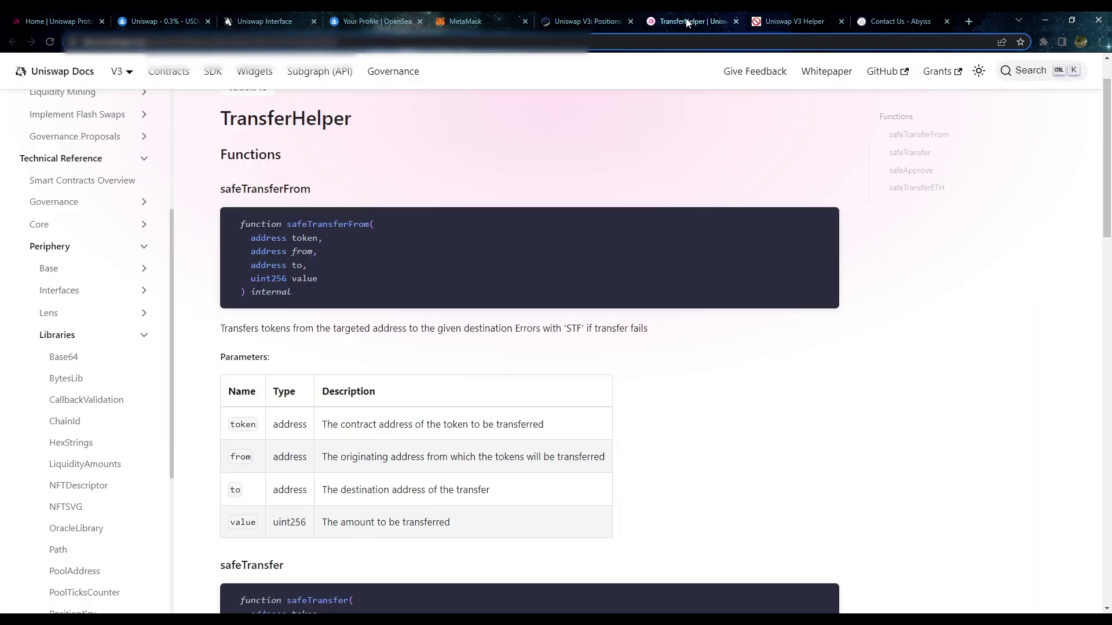
pyautogui.scroll(1, 332, 279)
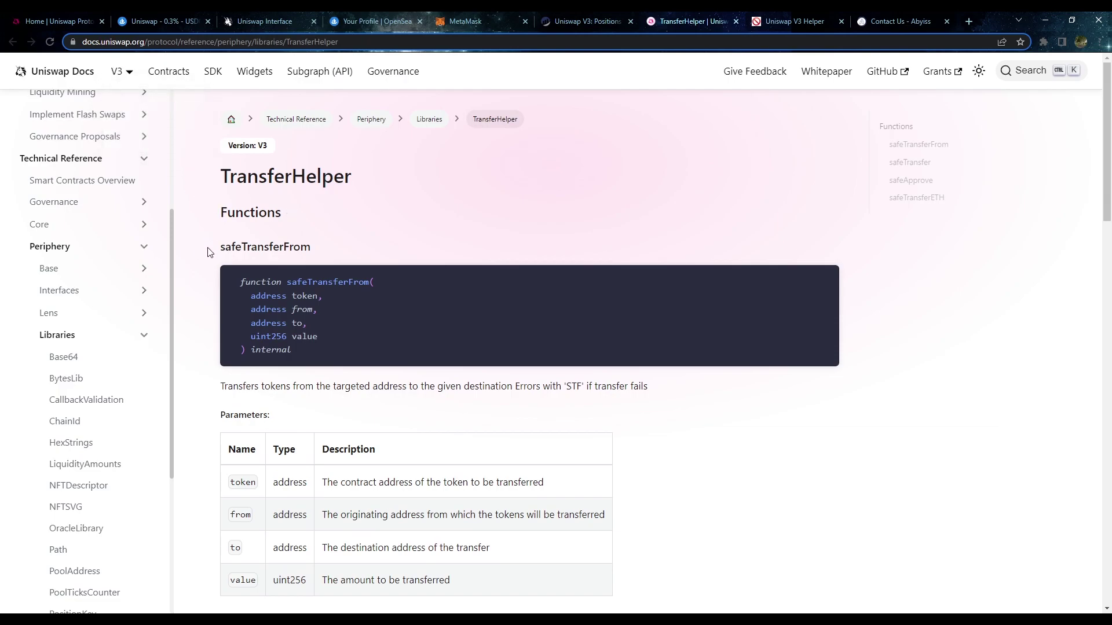
pyautogui.scroll(-1, 211, 226)
pyautogui.moveTo(221, 357); pyautogui.dragTo(267, 354)
pyautogui.click(199, 373)
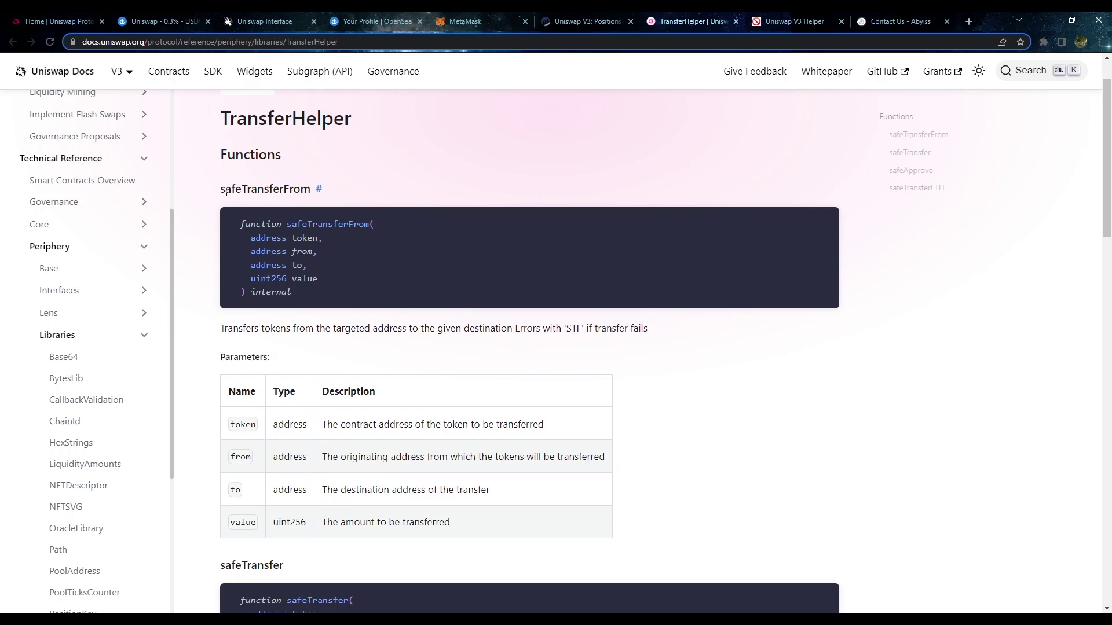
pyautogui.moveTo(225, 189); pyautogui.dragTo(310, 187)
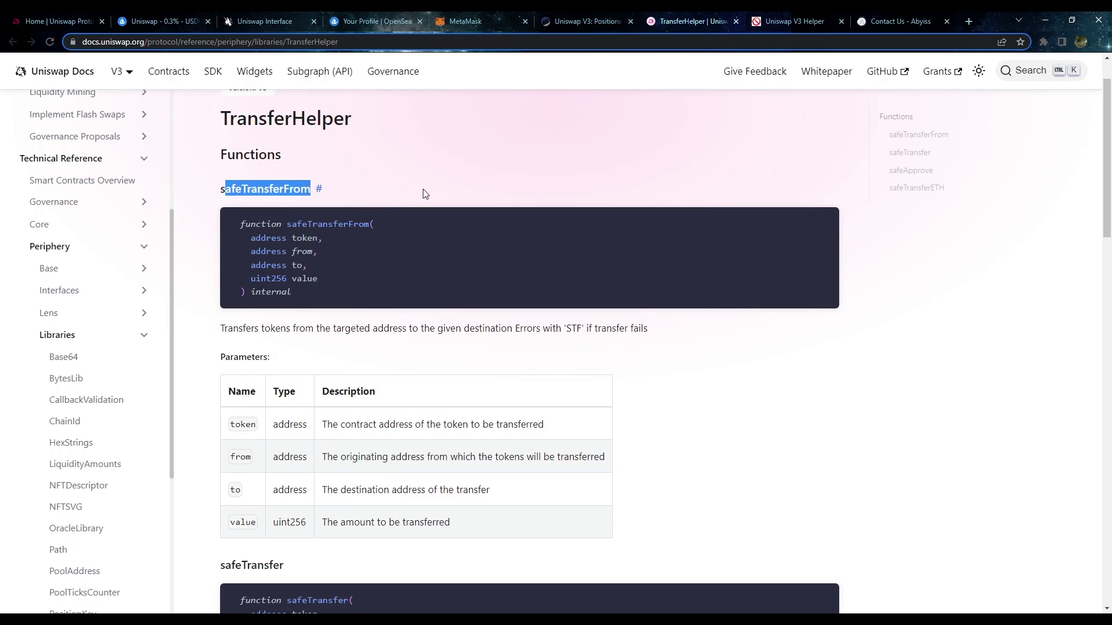
pyautogui.scroll(-1, 265, 366)
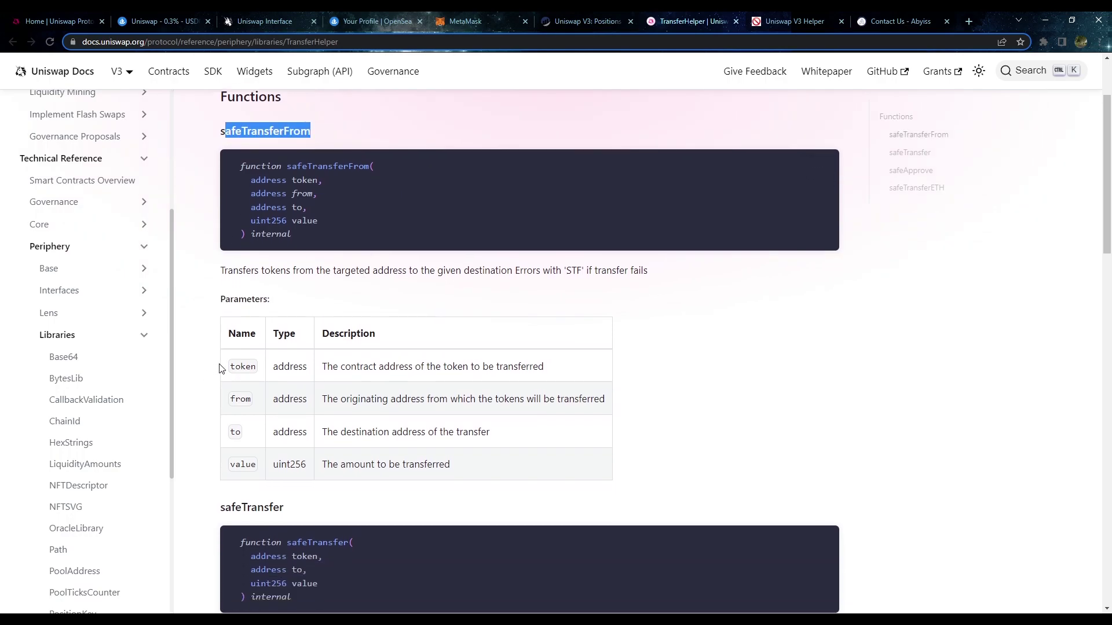
# Read the descriptions of the token, from, to and value parameters.
pyautogui.moveTo(225, 367); pyautogui.dragTo(254, 367)
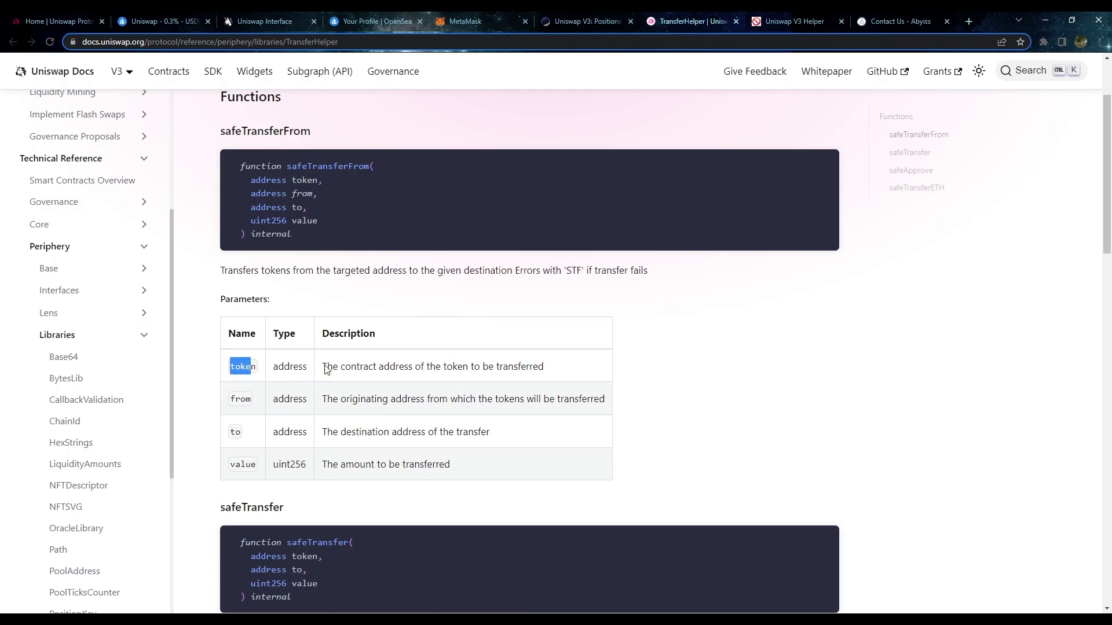
pyautogui.click(328, 368)
pyautogui.moveTo(328, 368); pyautogui.dragTo(556, 372)
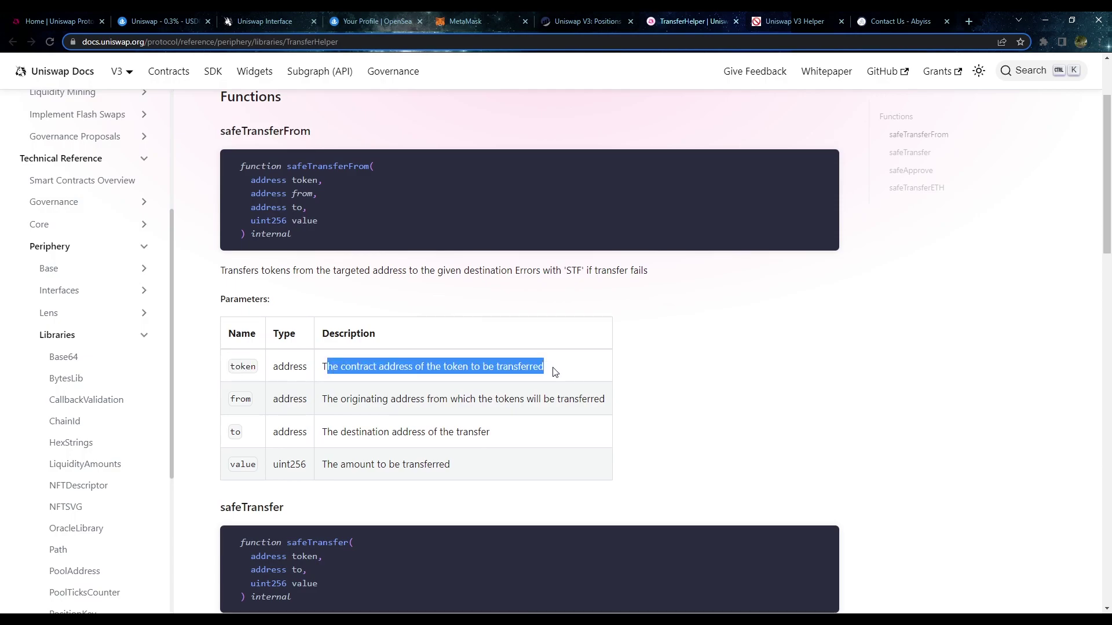
pyautogui.moveTo(225, 400); pyautogui.dragTo(252, 400)
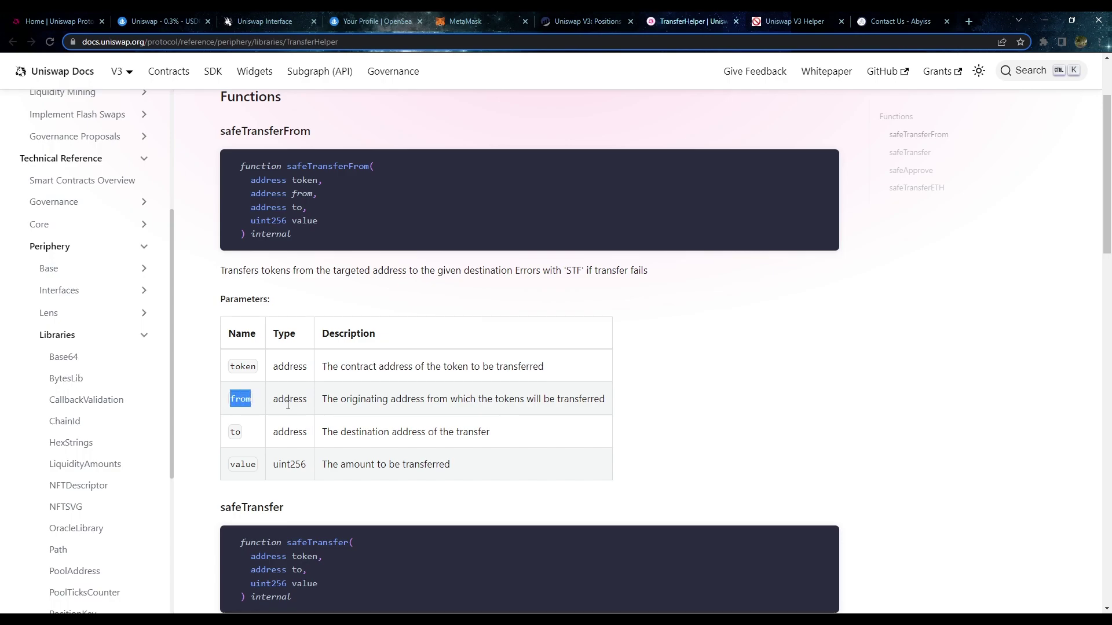
pyautogui.moveTo(329, 403); pyautogui.dragTo(480, 399)
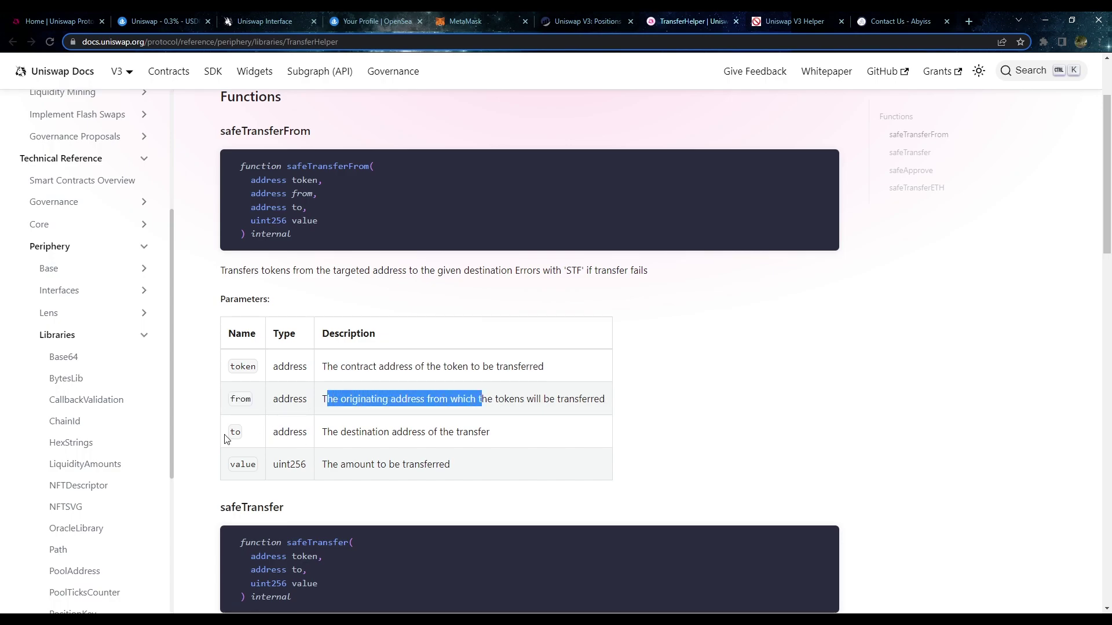
pyautogui.moveTo(322, 433); pyautogui.dragTo(494, 431)
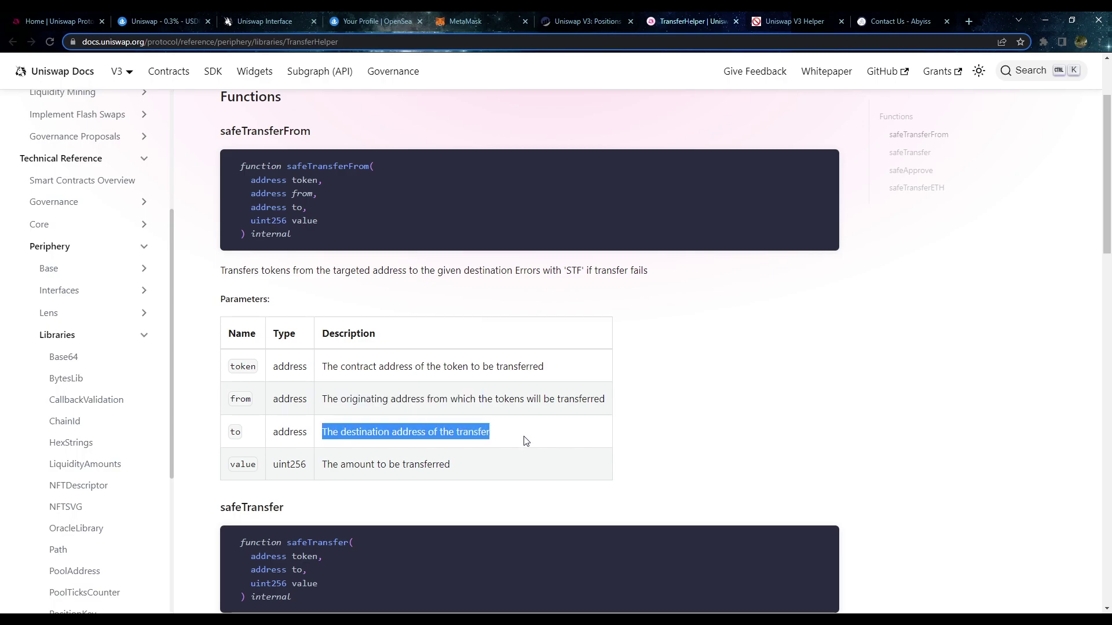
pyautogui.click(541, 439)
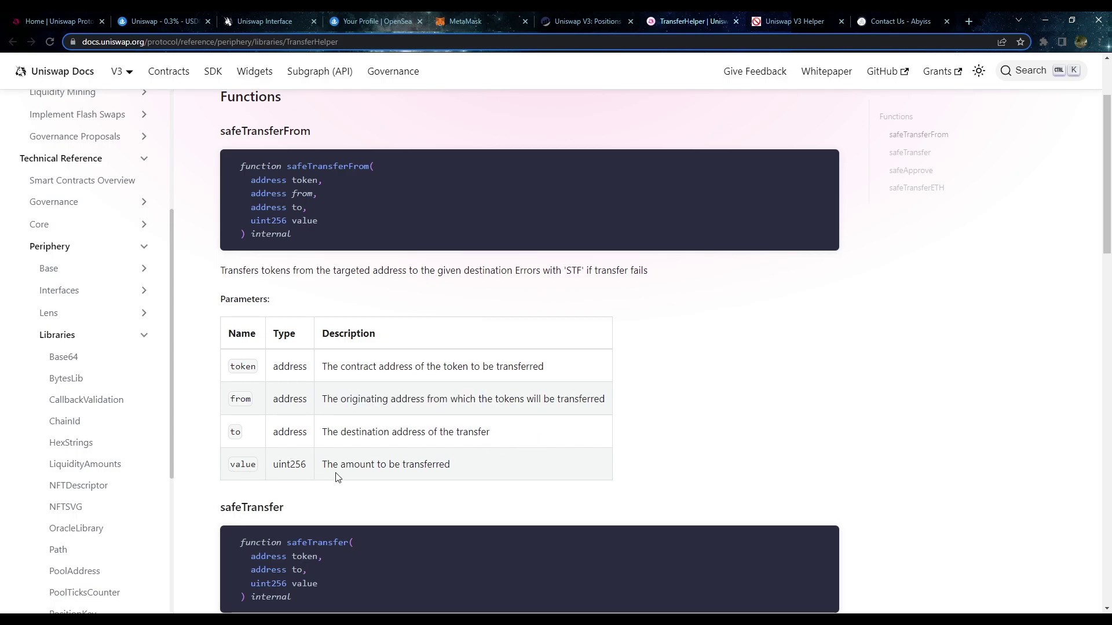
pyautogui.moveTo(323, 464); pyautogui.dragTo(449, 464)
pyautogui.click(475, 467)
# Paste the sender and recipient wallet addresses into safeTransferFrom's from and to fields.
pyautogui.click(552, 19)
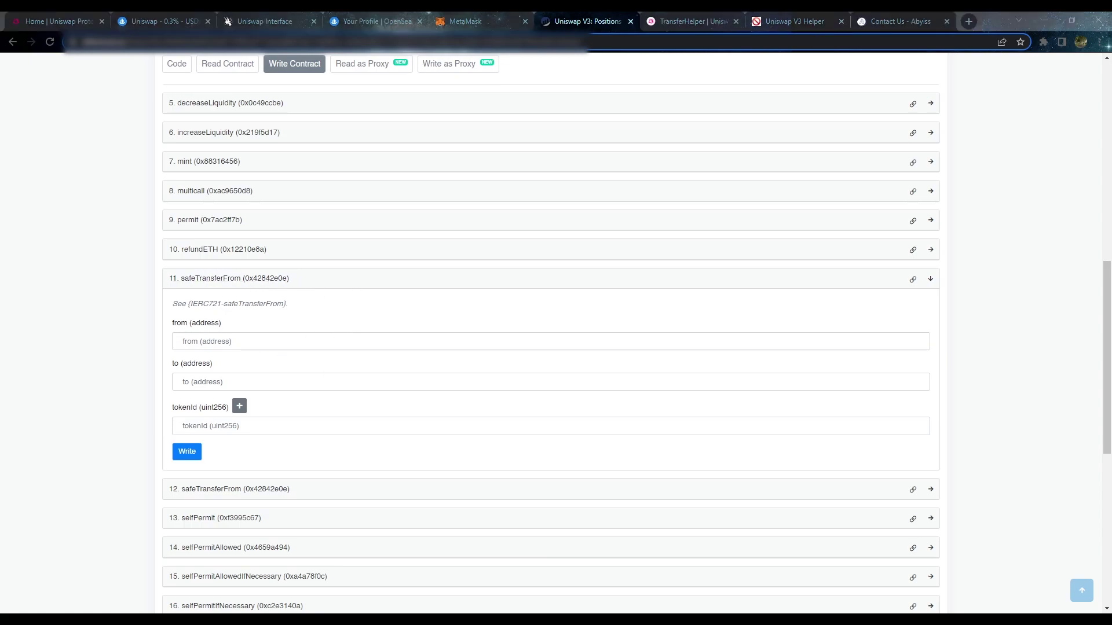
pyautogui.click(223, 341)
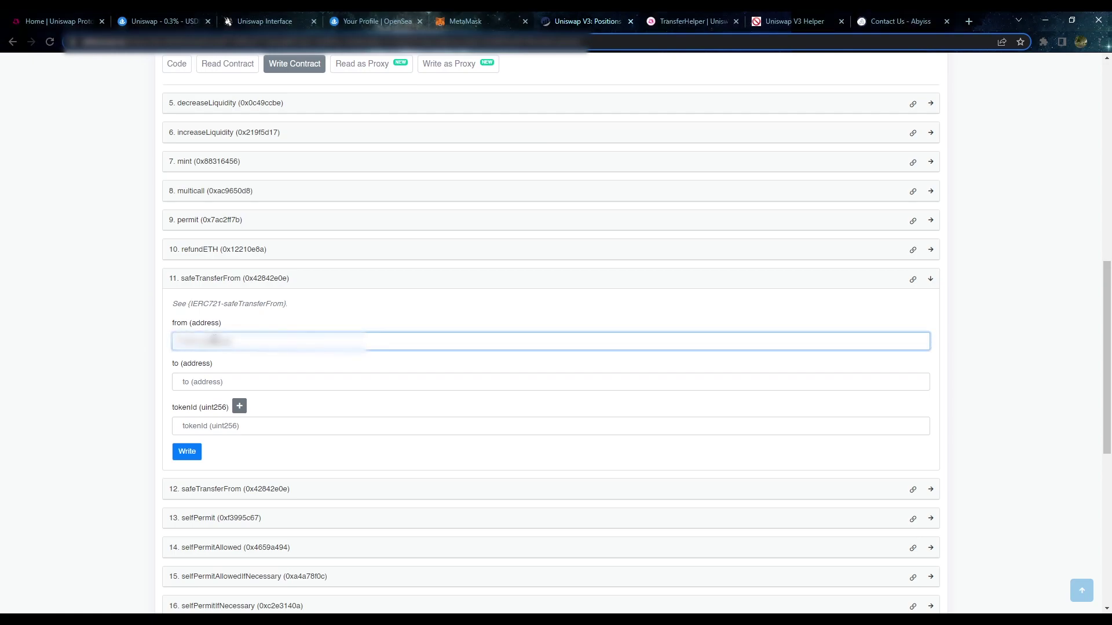
pyautogui.hotkey('ctrl', 'v')
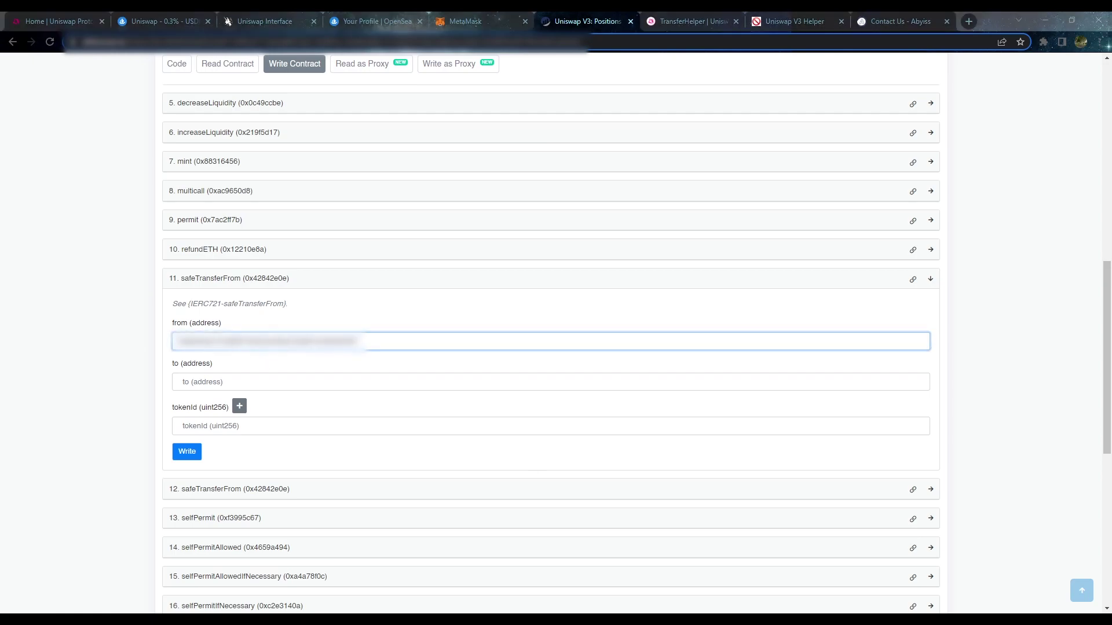
pyautogui.click(336, 377)
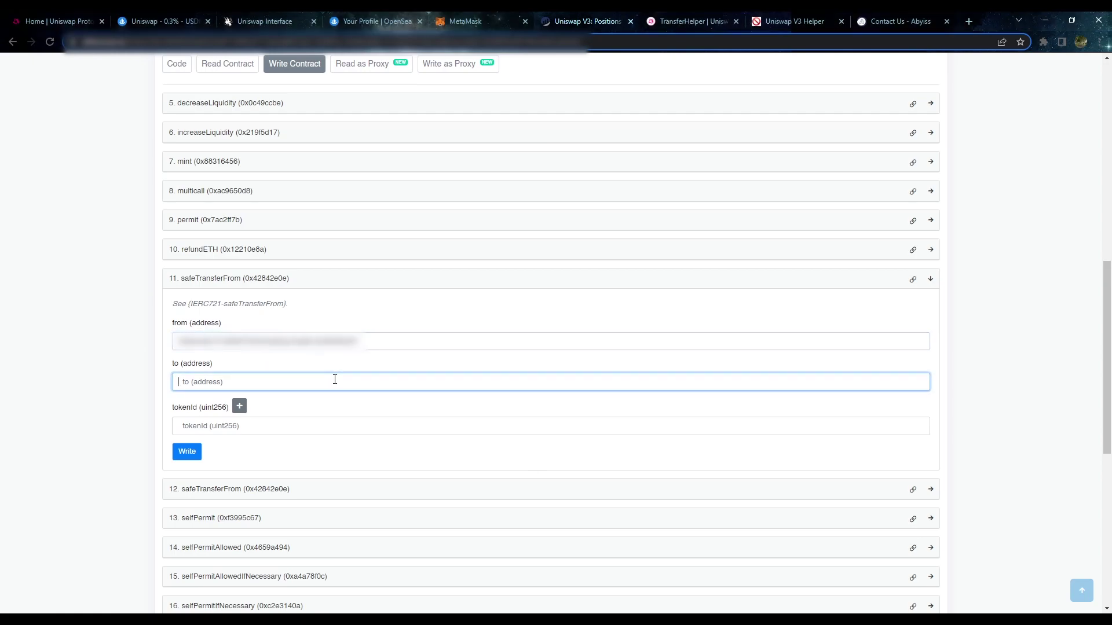
pyautogui.hotkey('ctrl', 'v')
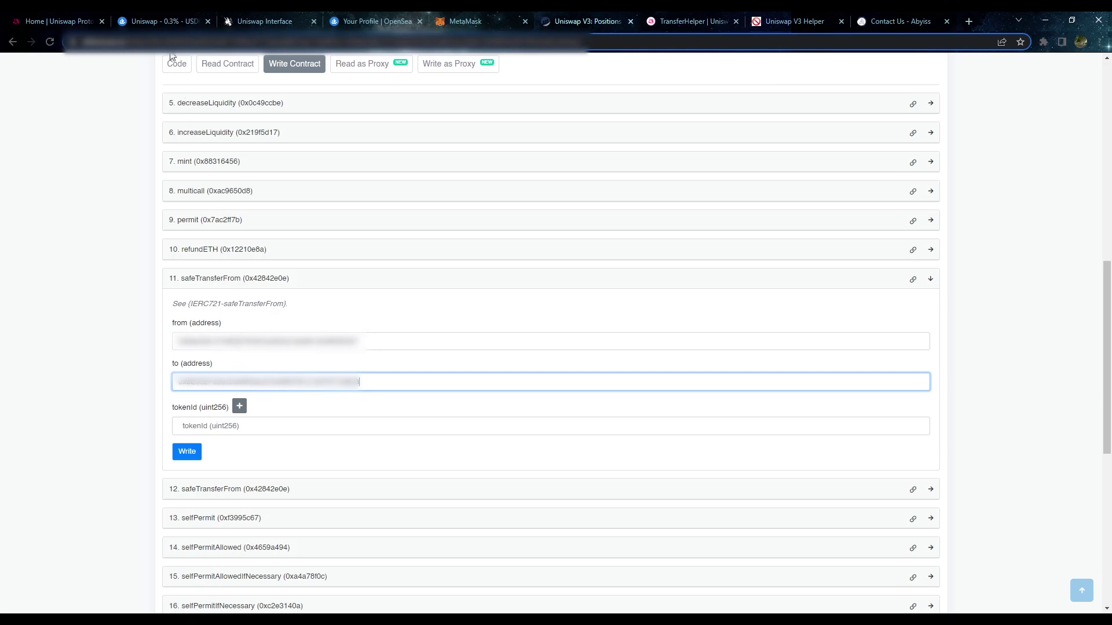
# Copy pool ID 327783 from the Uniswap page address into tokenId and verify both addresses.
pyautogui.click(234, 23)
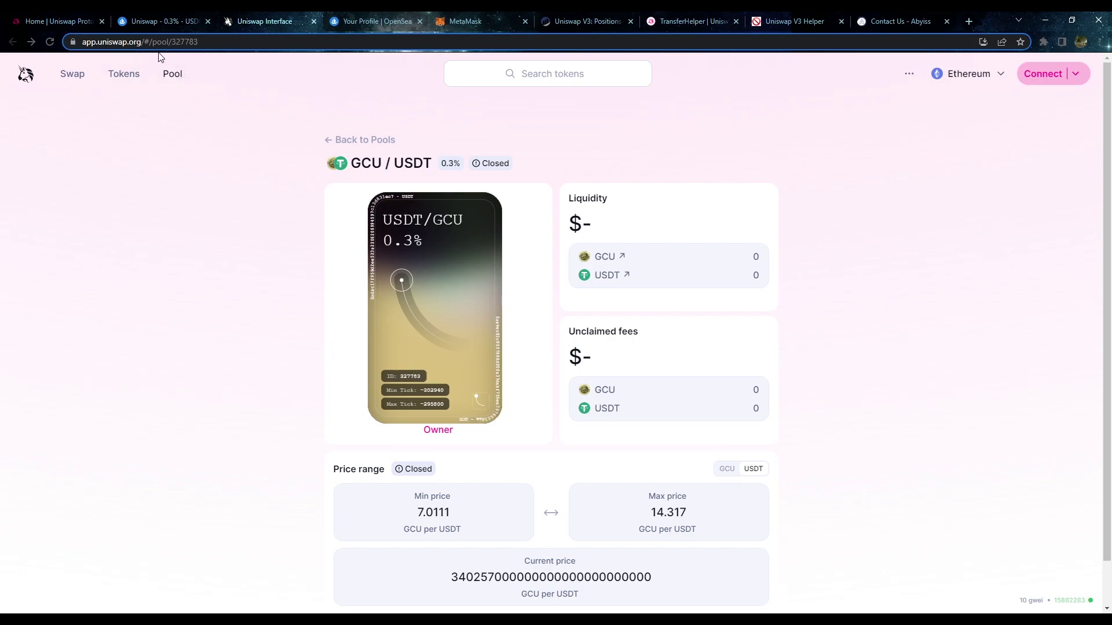
pyautogui.click(174, 44)
pyautogui.moveTo(198, 44); pyautogui.dragTo(223, 49)
pyautogui.hotkey('ctrl', 'c')
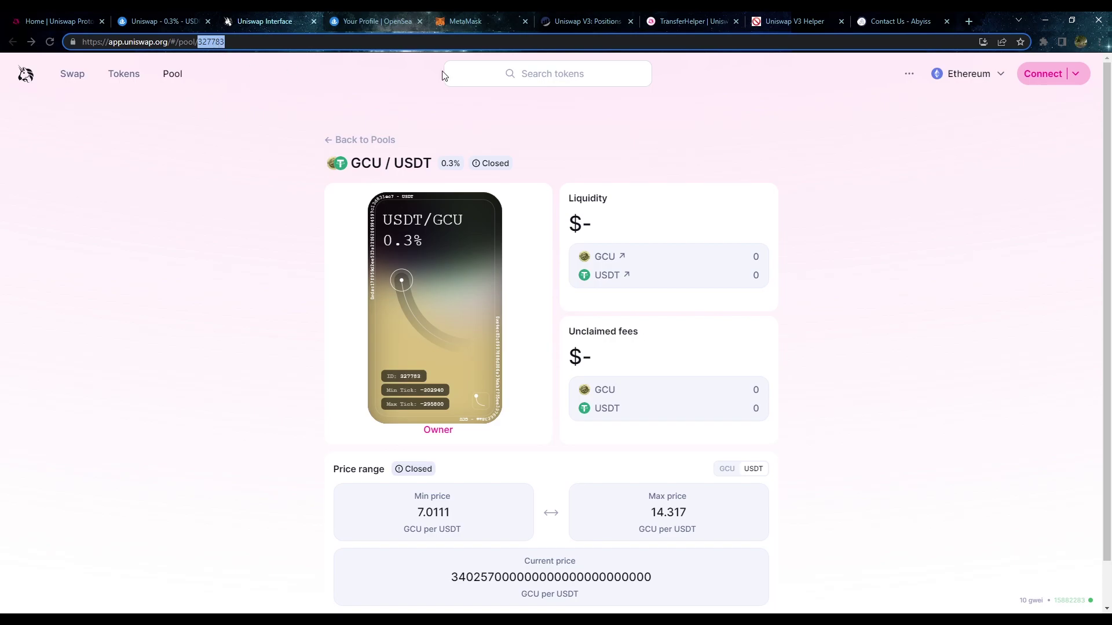
pyautogui.click(586, 21)
pyautogui.click(231, 427)
pyautogui.hotkey('ctrl', 'v')
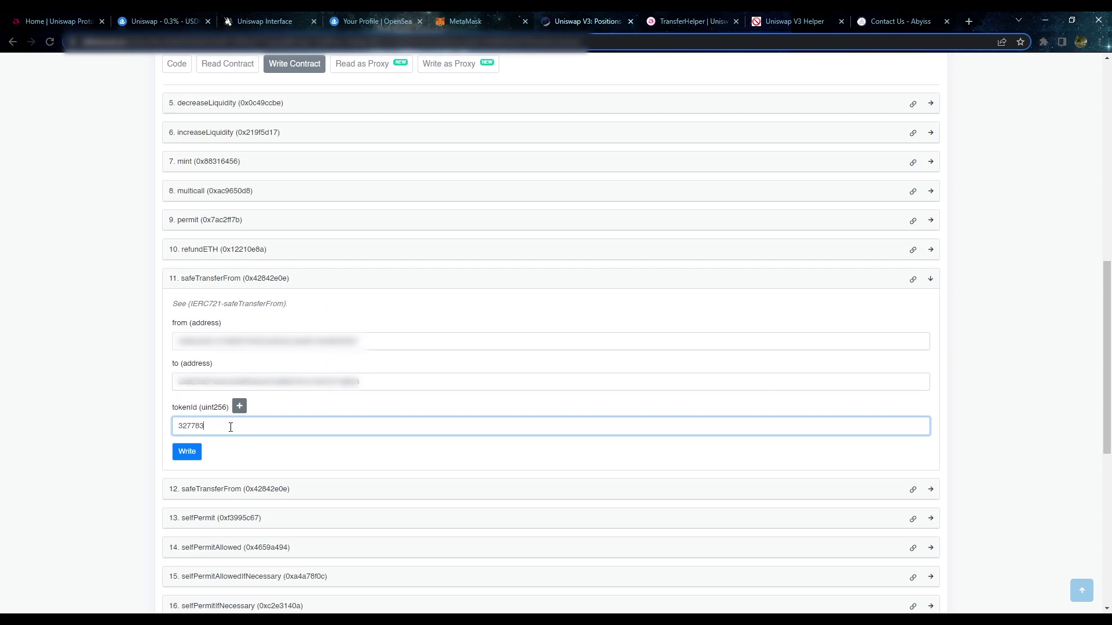
pyautogui.click(197, 457)
pyautogui.moveTo(180, 340); pyautogui.dragTo(380, 333)
pyautogui.moveTo(187, 381); pyautogui.dragTo(409, 382)
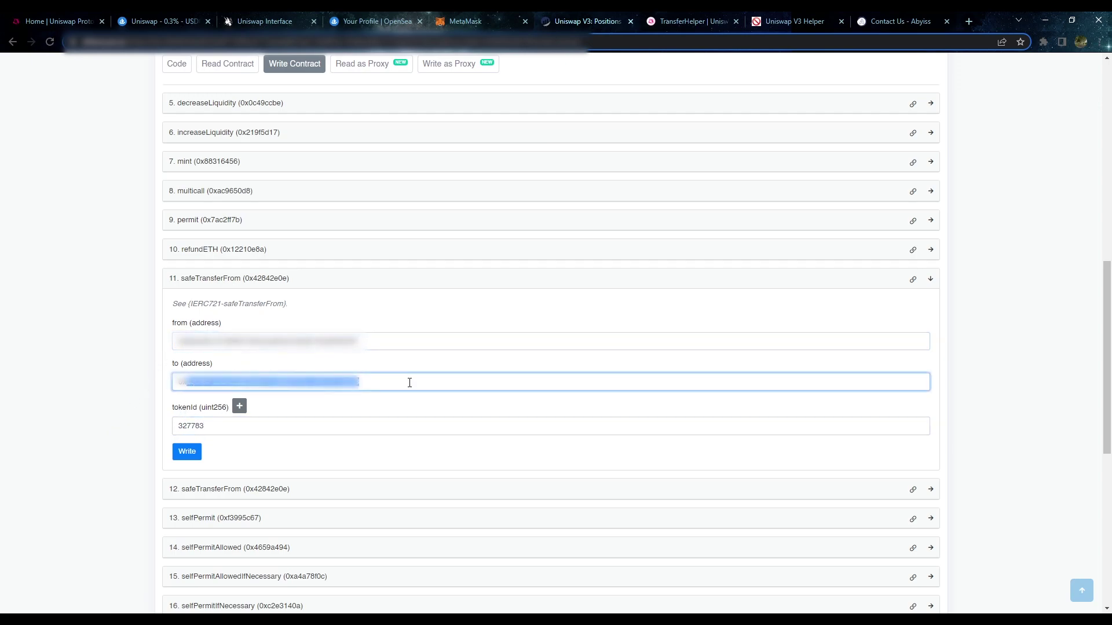
pyautogui.click(320, 405)
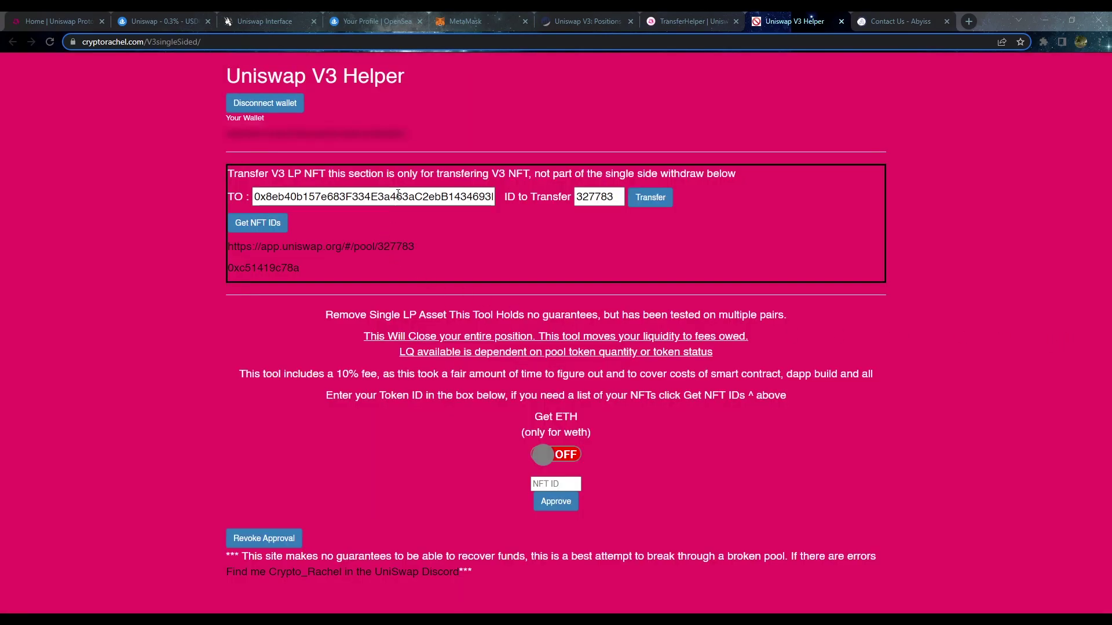
# Clear the TO and ID fields, fetch the wallet's NFT IDs and open pool 327783's page.
pyautogui.doubleClick(398, 194)
pyautogui.press('BackSpace')
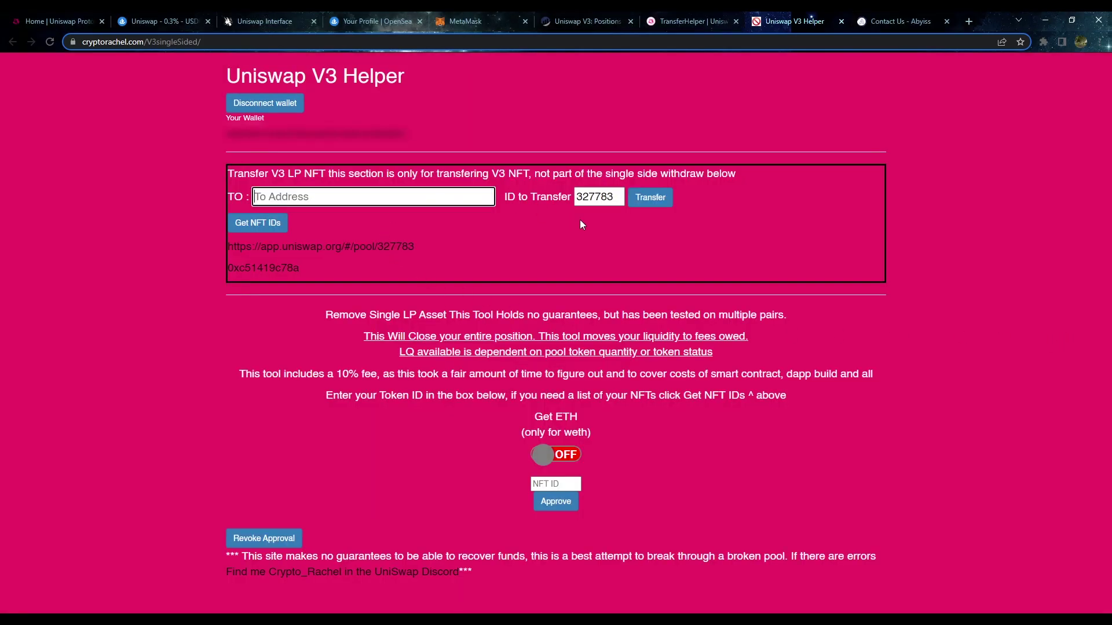
pyautogui.doubleClick(598, 197)
pyautogui.press('BackSpace')
pyautogui.click(461, 222)
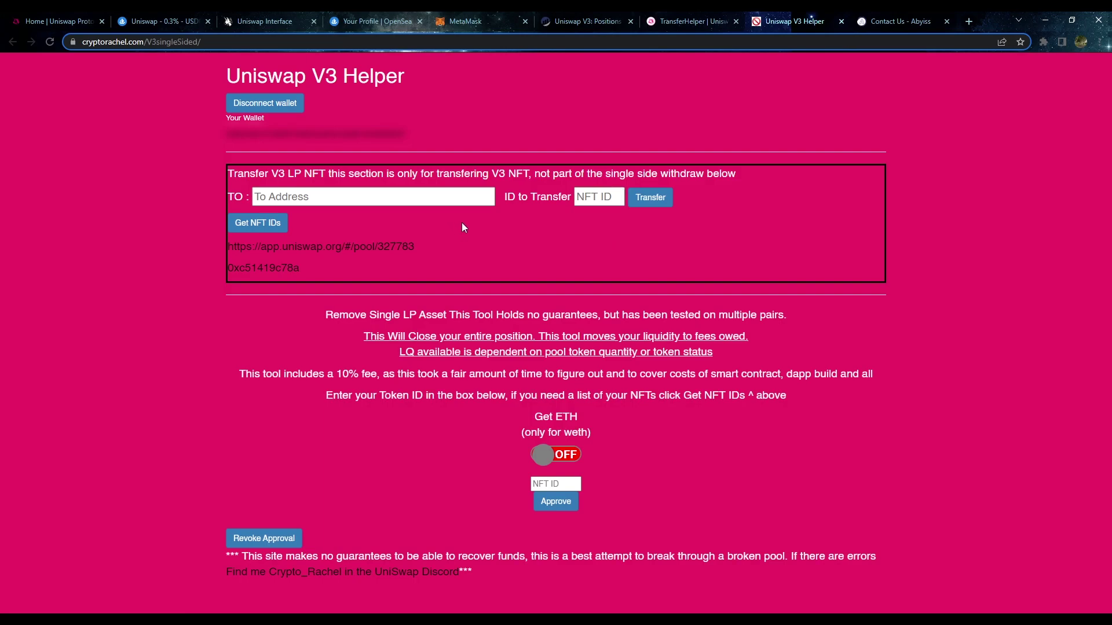
pyautogui.click(243, 230)
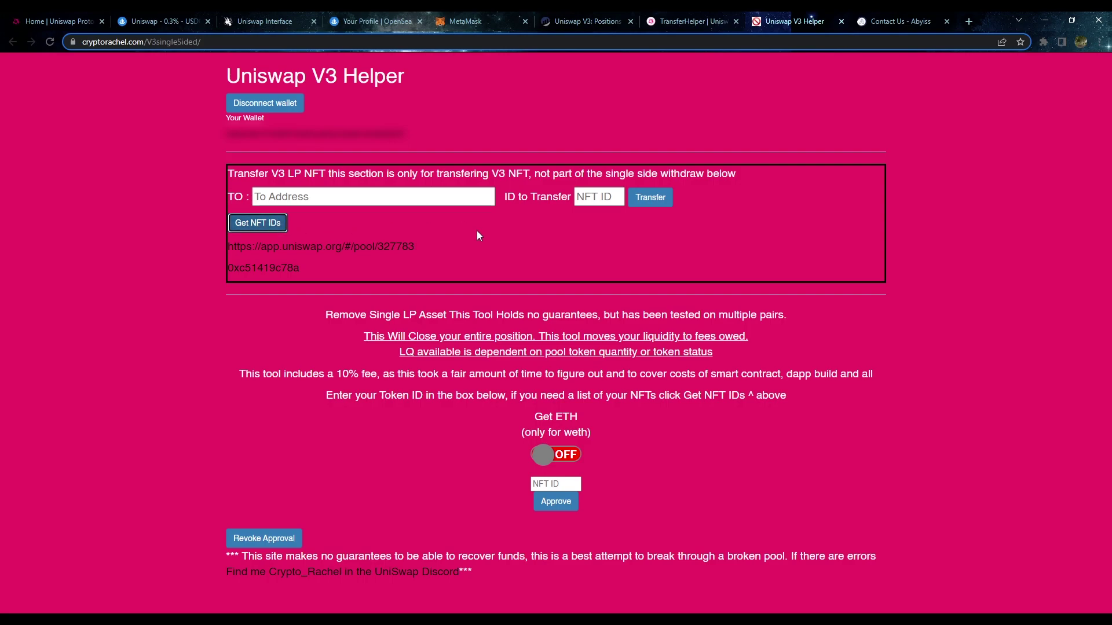
pyautogui.click(406, 256)
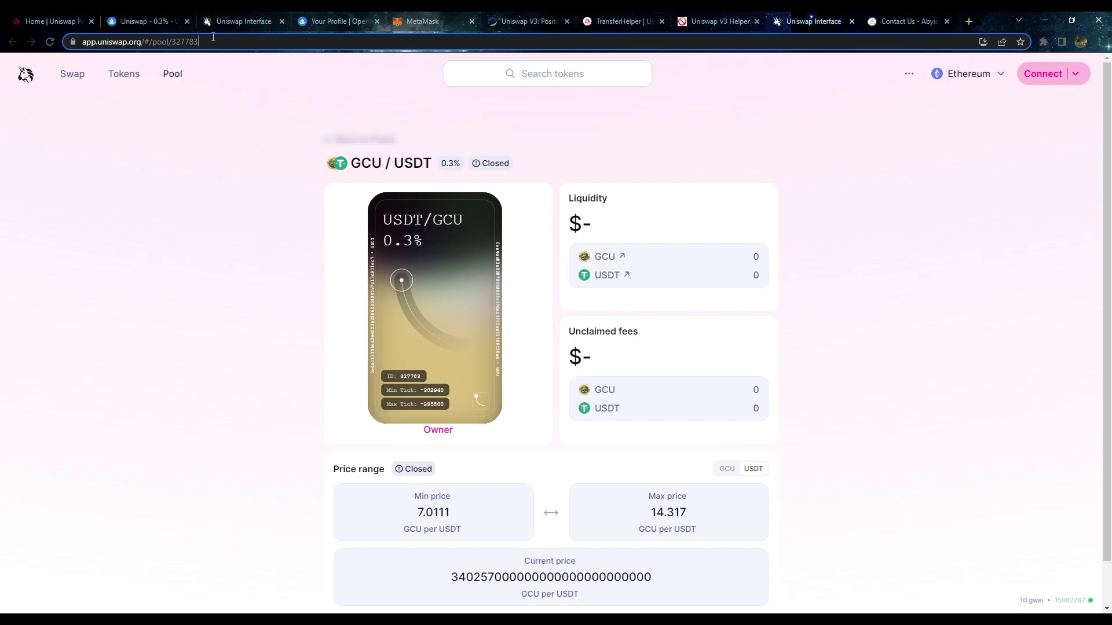
# Copy ID 327783 from the pool URL into the helper's ID to Transfer field.
pyautogui.doubleClick(237, 42)
pyautogui.hotkey('ctrl', 'c')
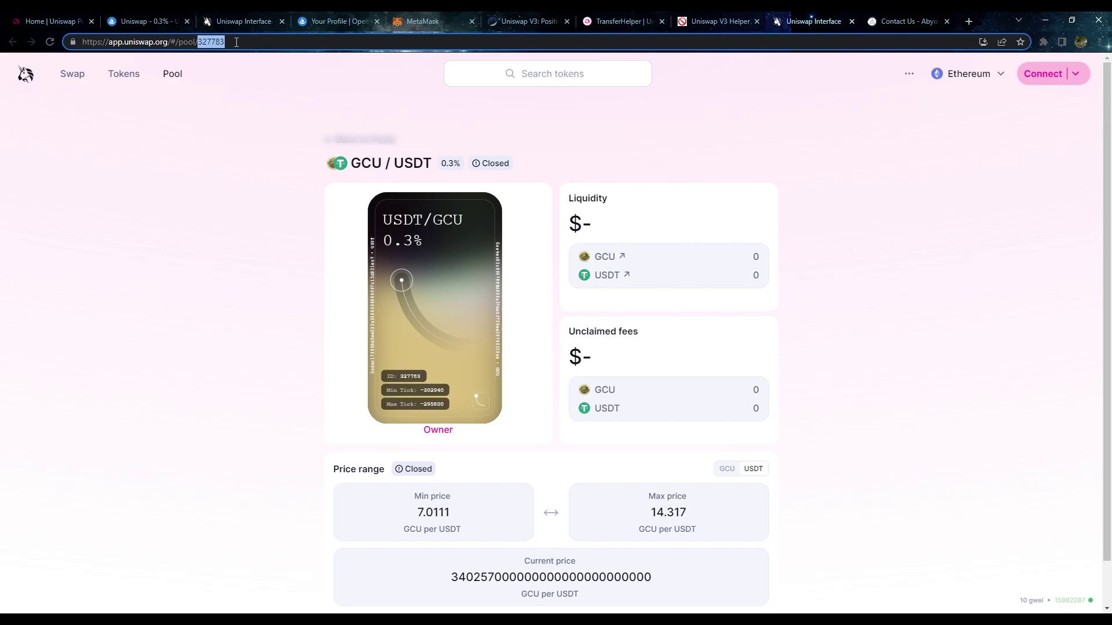
pyautogui.click(719, 21)
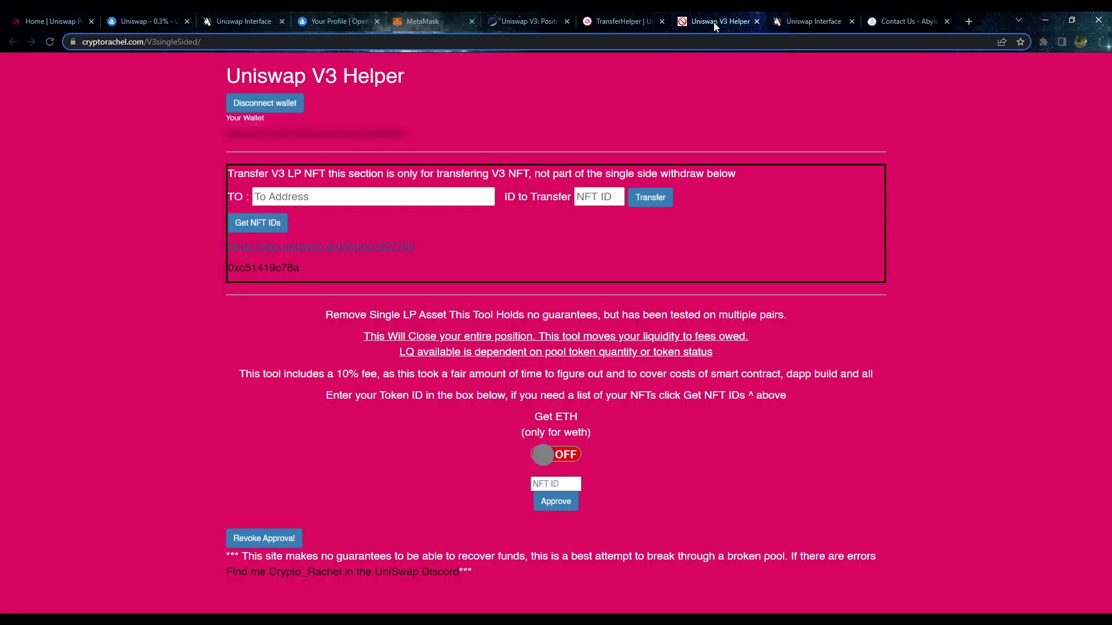
pyautogui.click(608, 203)
pyautogui.hotkey('ctrl', 'v')
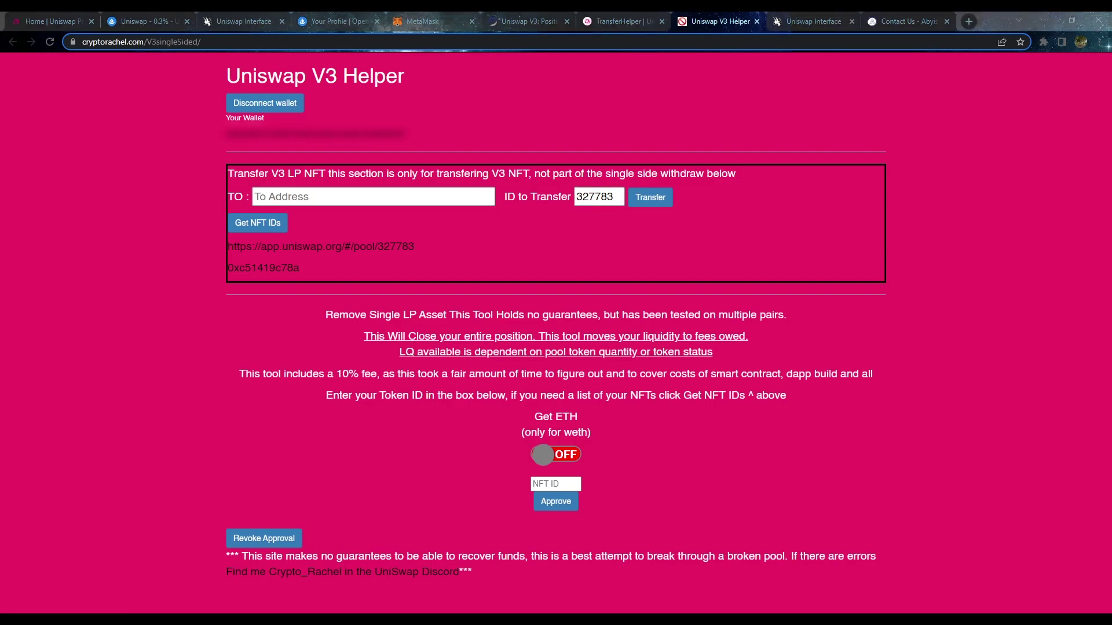
# Paste the recipient wallet address into TO and start the transfer of NFT 327783.
pyautogui.click(394, 199)
pyautogui.hotkey('ctrl', 'v')
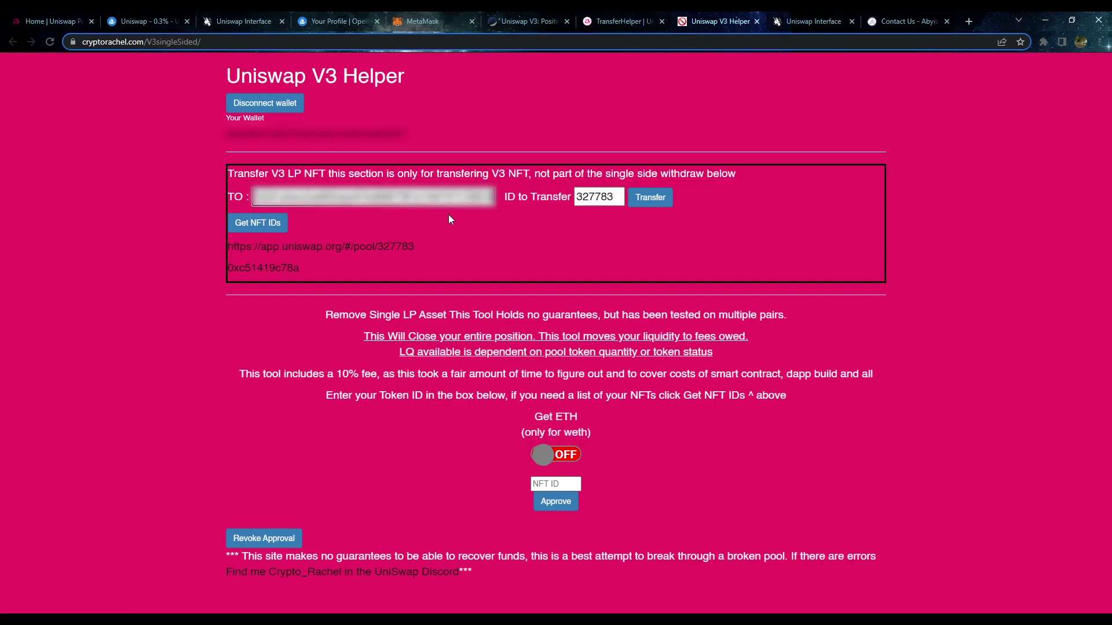
pyautogui.click(650, 198)
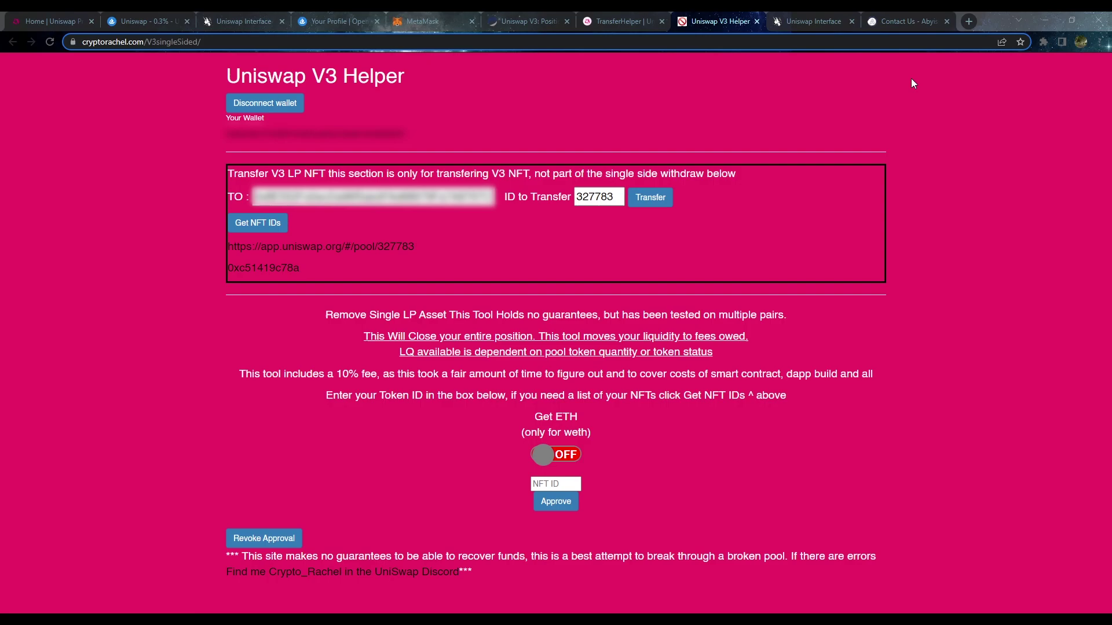
pyautogui.click(650, 197)
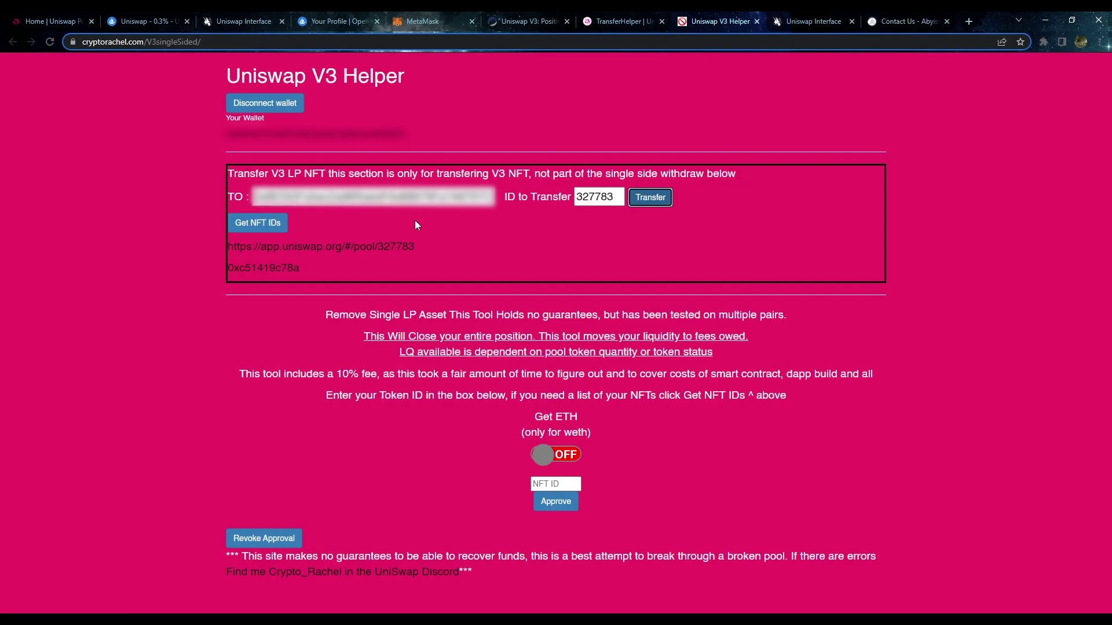
pyautogui.moveTo(328, 315); pyautogui.dragTo(793, 417)
pyautogui.click(806, 407)
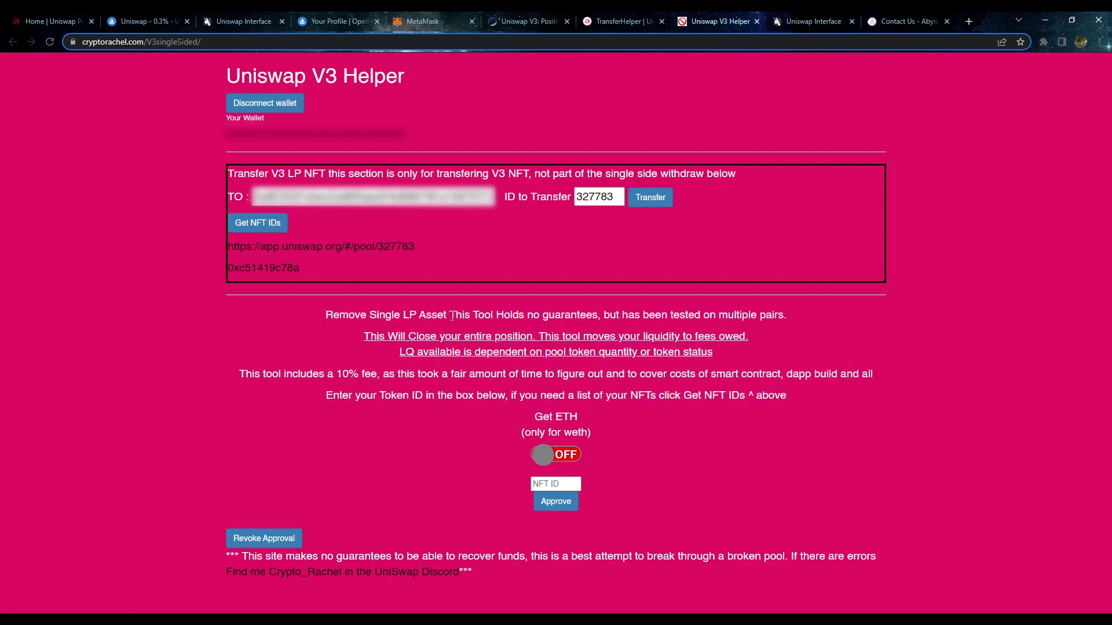
pyautogui.moveTo(328, 316); pyautogui.dragTo(806, 399)
pyautogui.click(810, 407)
pyautogui.moveTo(361, 337); pyautogui.dragTo(546, 337)
pyautogui.click(549, 338)
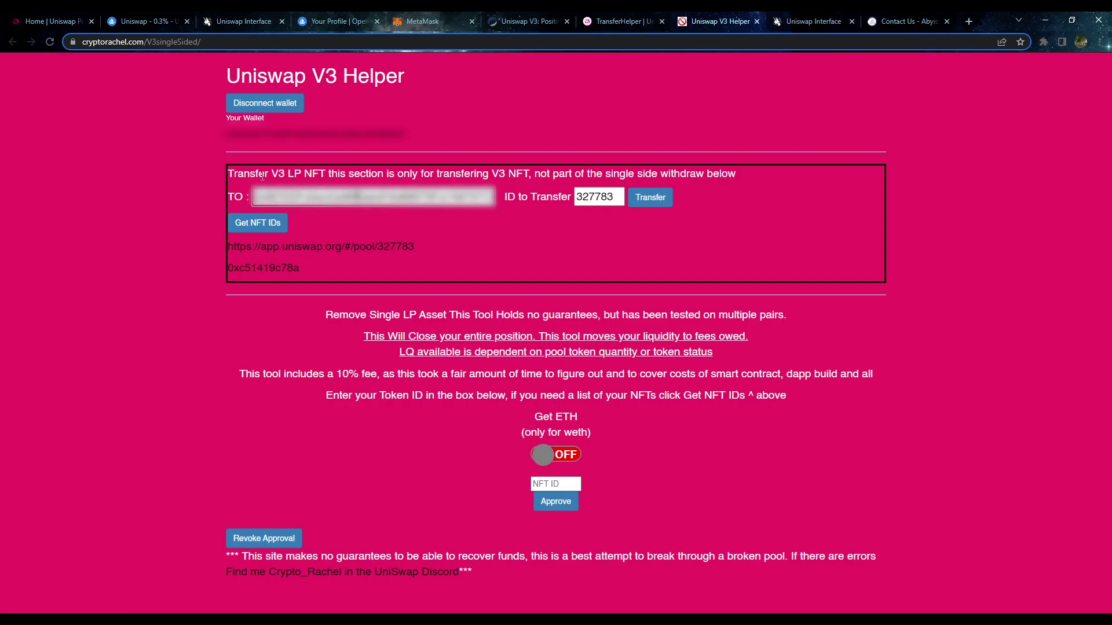
pyautogui.moveTo(243, 174); pyautogui.dragTo(674, 174)
pyautogui.click(718, 175)
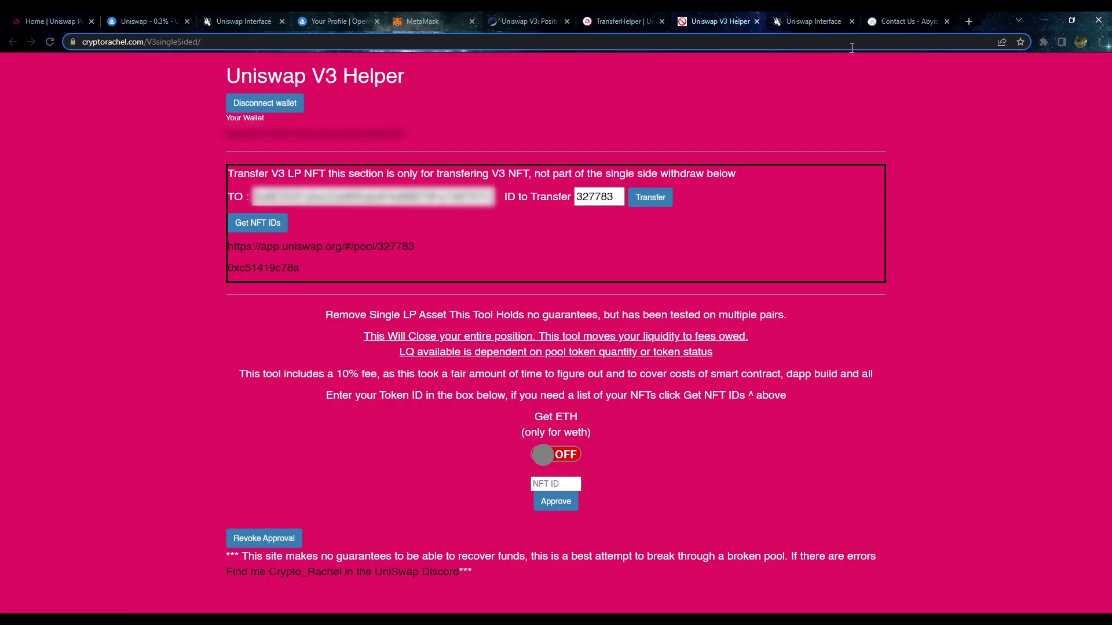
# Switch to the 'Contact Us - Abyiss' tab showing the support contact form.
pyautogui.click(899, 23)
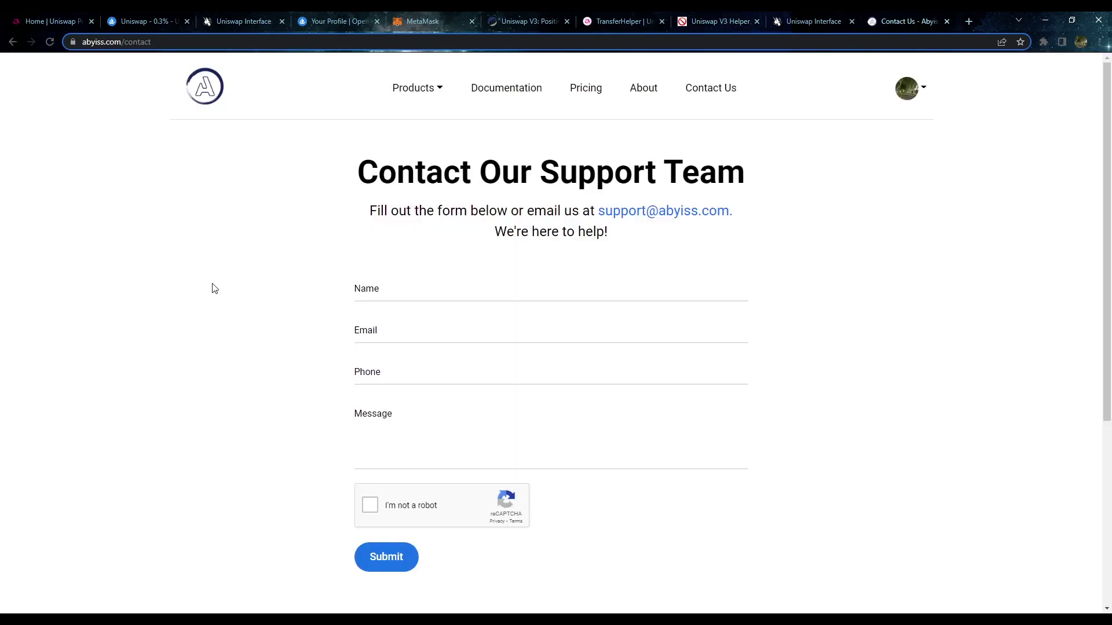